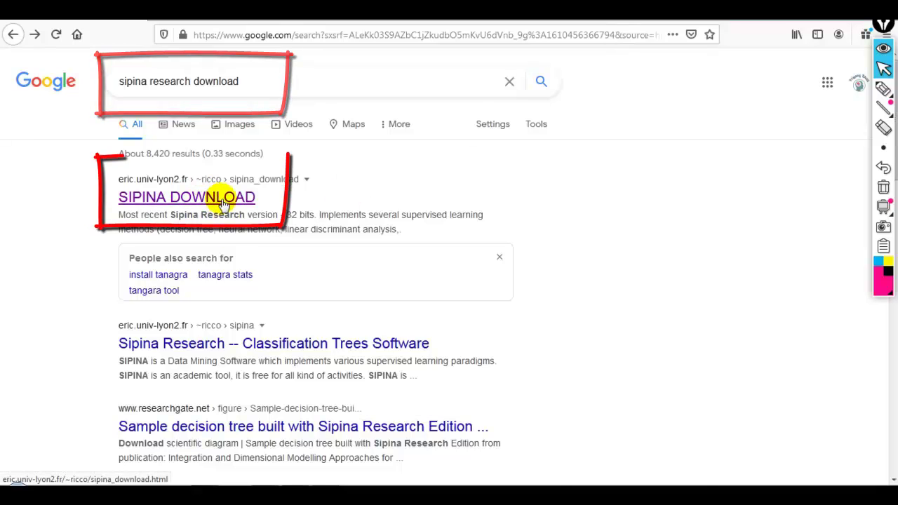
- Open the SIPINA download page and request the Sipina Research setup file setup_stat_package.exe, cancelling at the save prompt
left_click(218, 200)
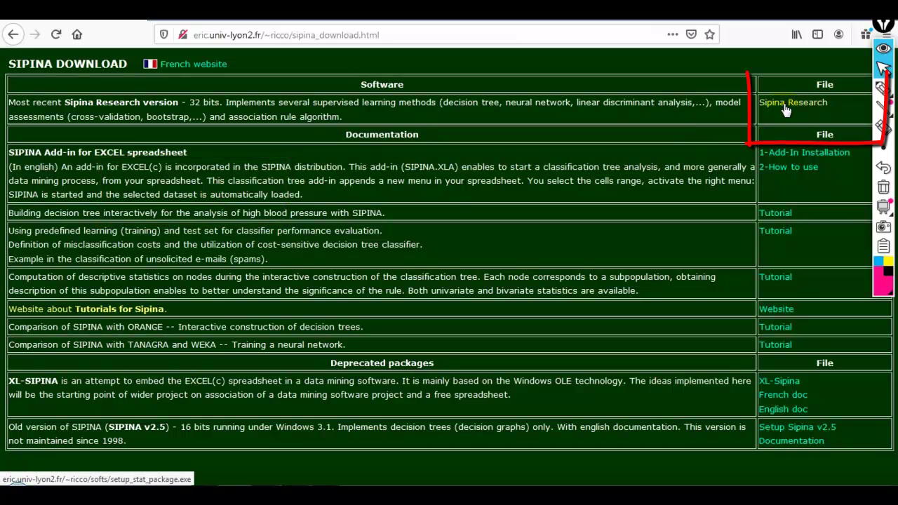
left_click(786, 110)
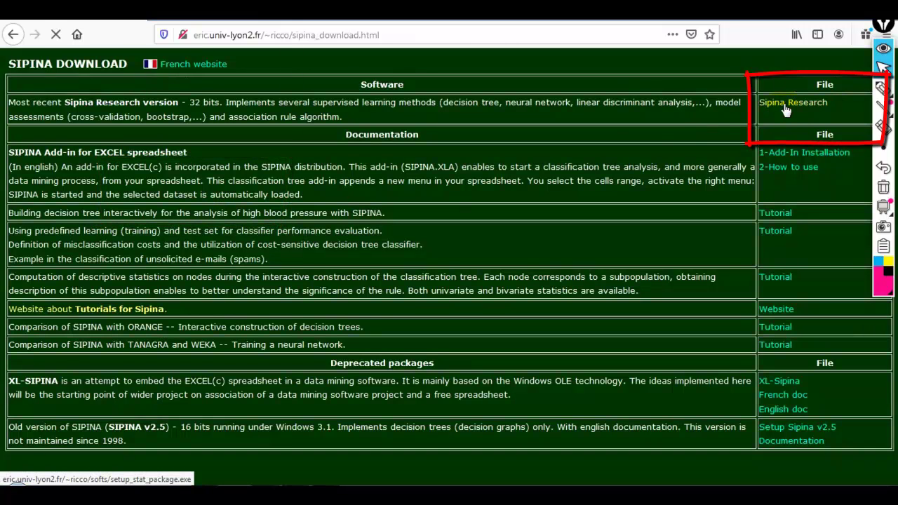
left_click(180, 113)
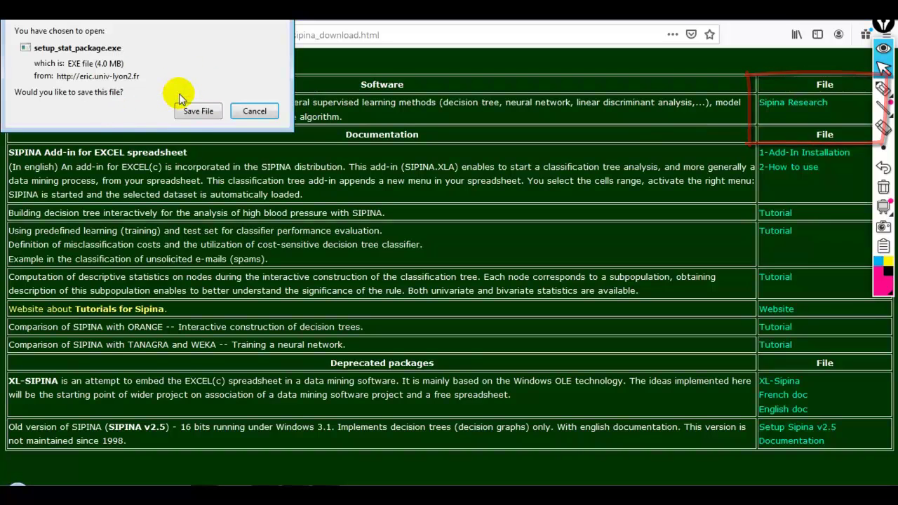
left_click(254, 112)
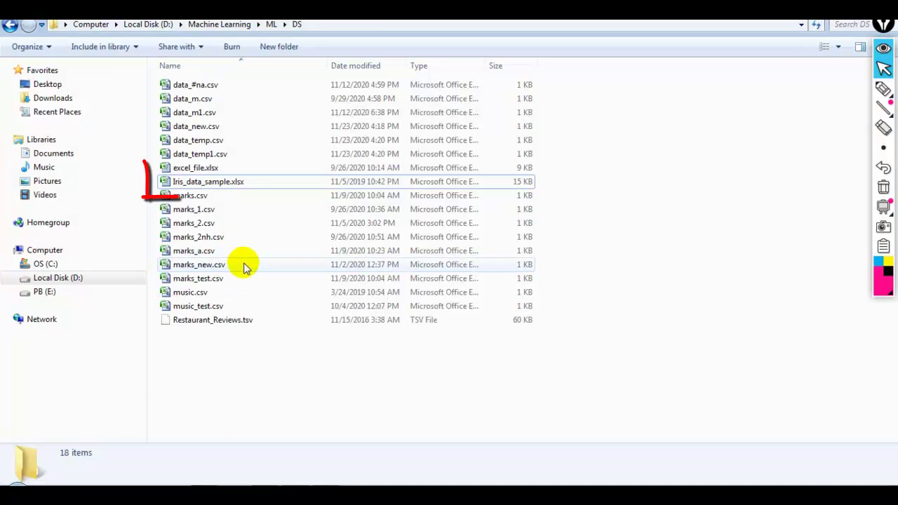
- Open Iris_data_sample.xlsx and inspect cells F3, D6, B5 and C3 for missing or invalid values
double_click(218, 184)
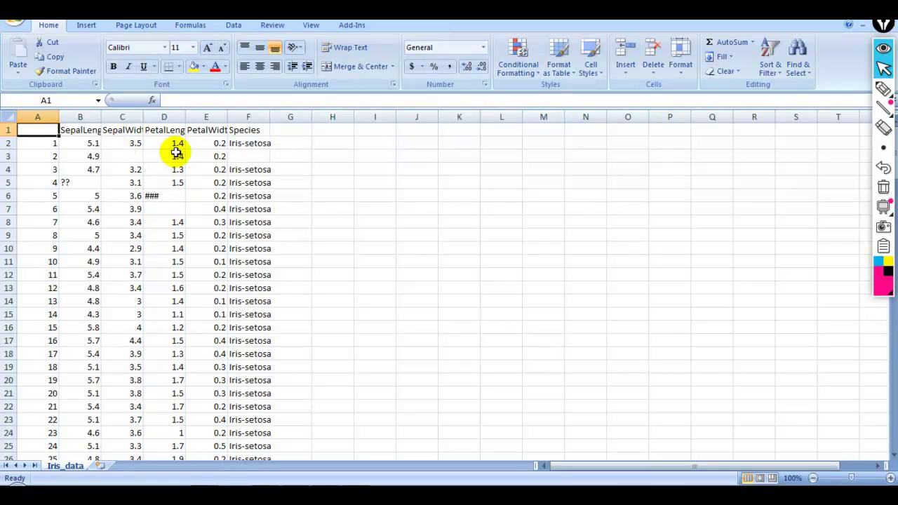
left_click(253, 159)
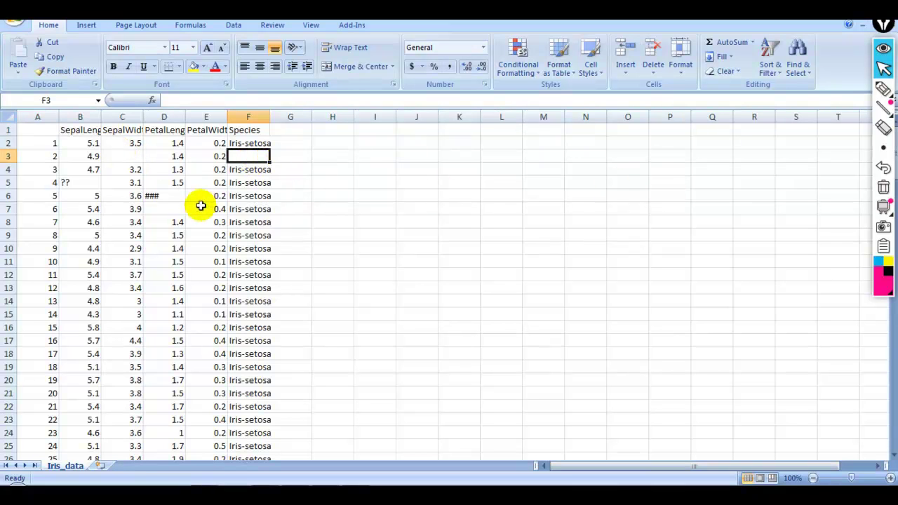
left_click(157, 196)
left_click(71, 182)
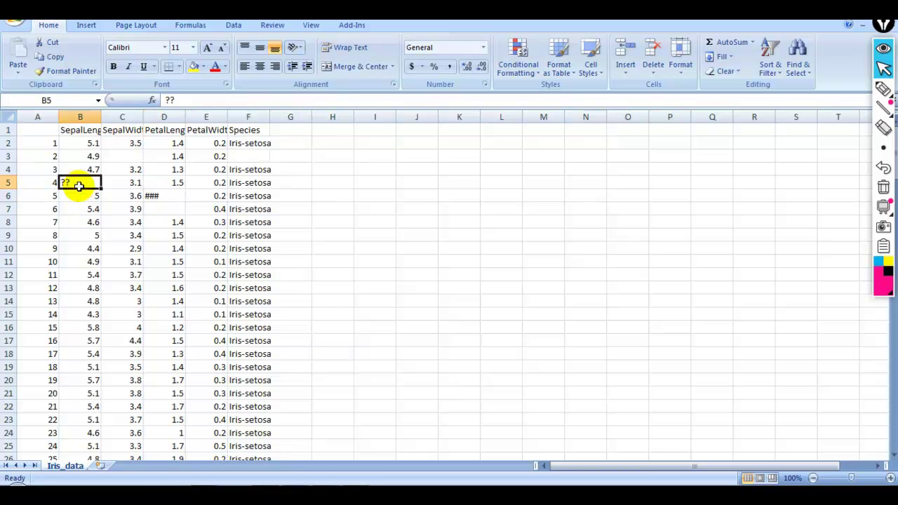
left_click(134, 155)
left_click(235, 157)
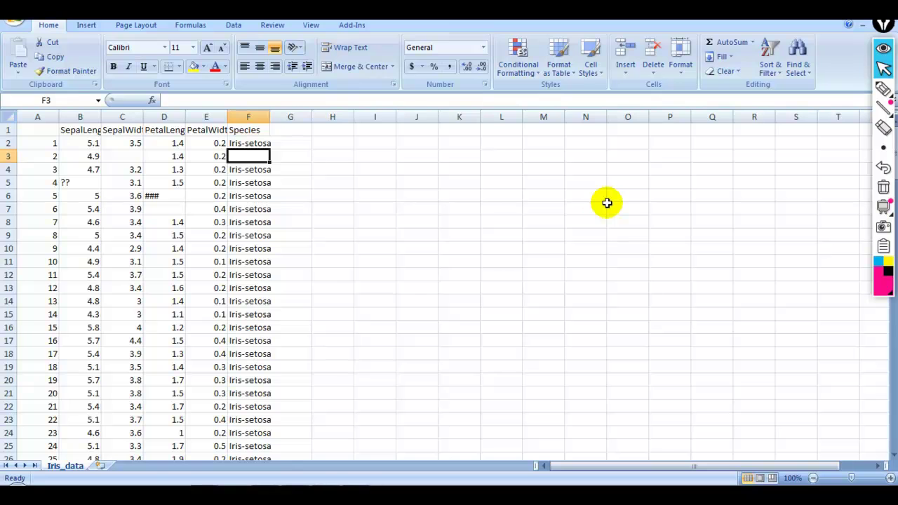
- Open the manager for Excel add-ins from the Excel Options
left_click(18, 15)
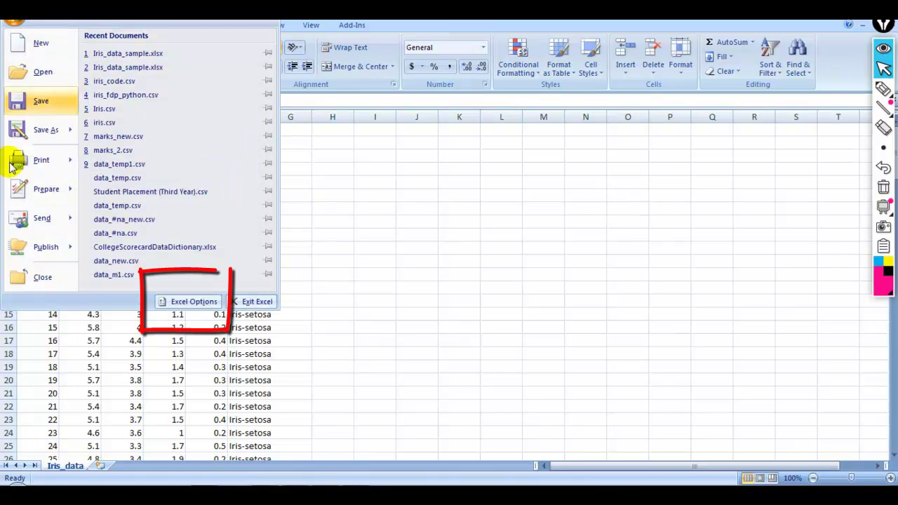
left_click(194, 304)
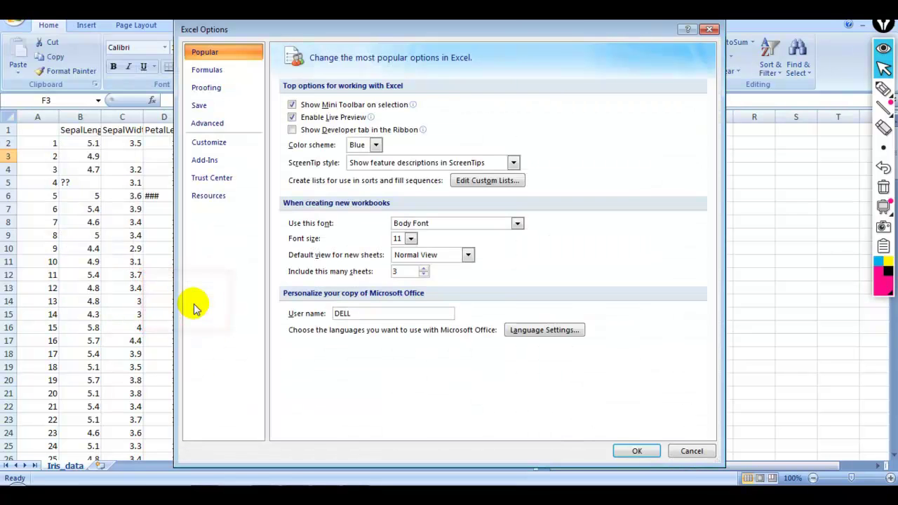
left_click(213, 162)
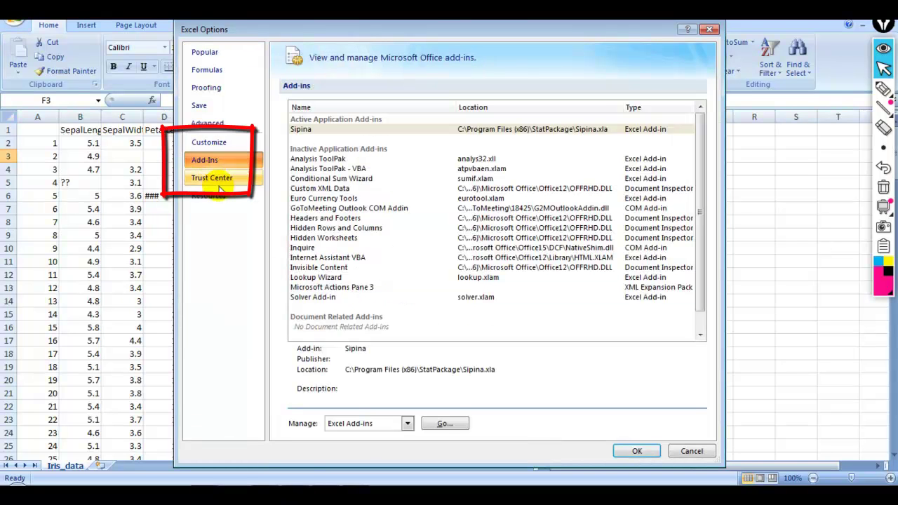
left_click(446, 425)
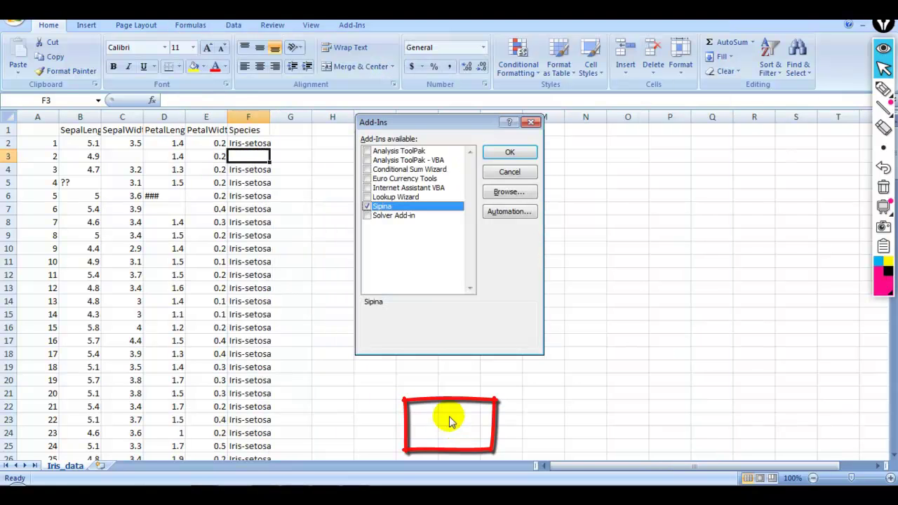
- Choose Sipina.xla from C:\Program Files (x86)\StatPackage as an add-in, decline replacing the existing file, and accept the add-in selection
left_click(507, 194)
left_click(208, 273)
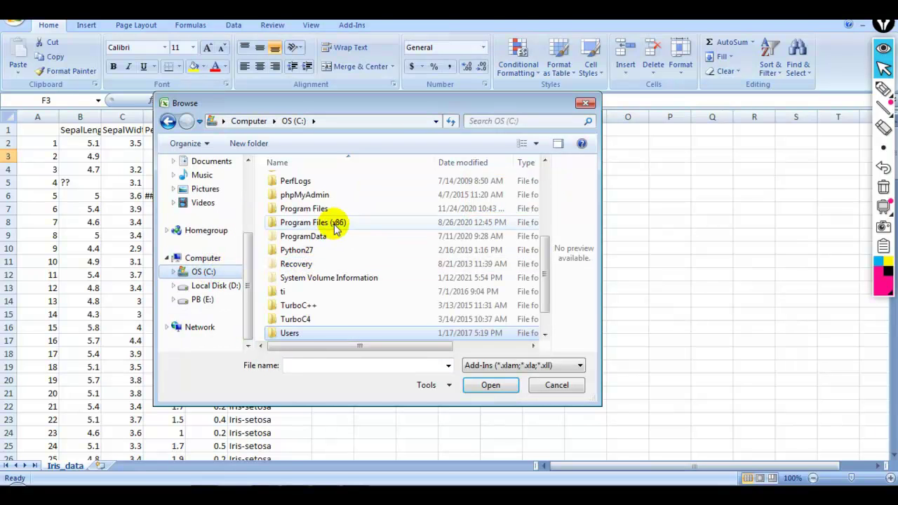
scroll(336, 230, "up", 3)
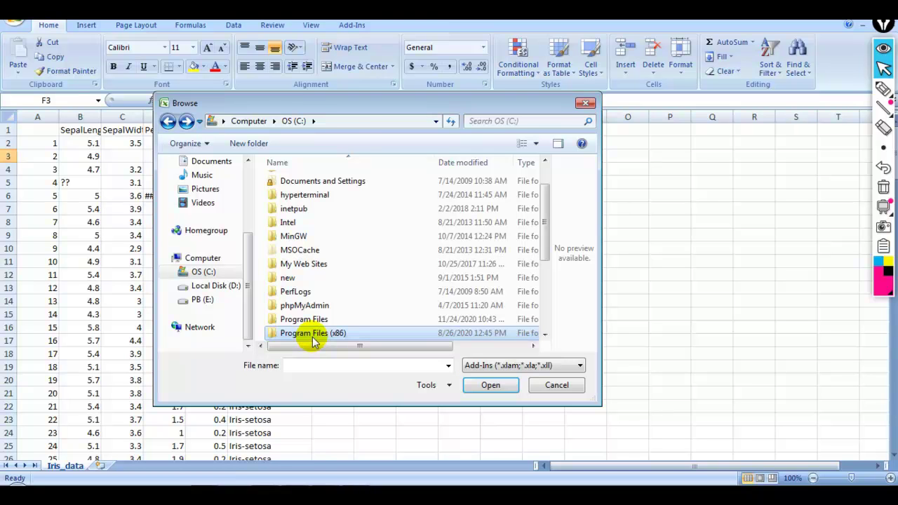
double_click(313, 338)
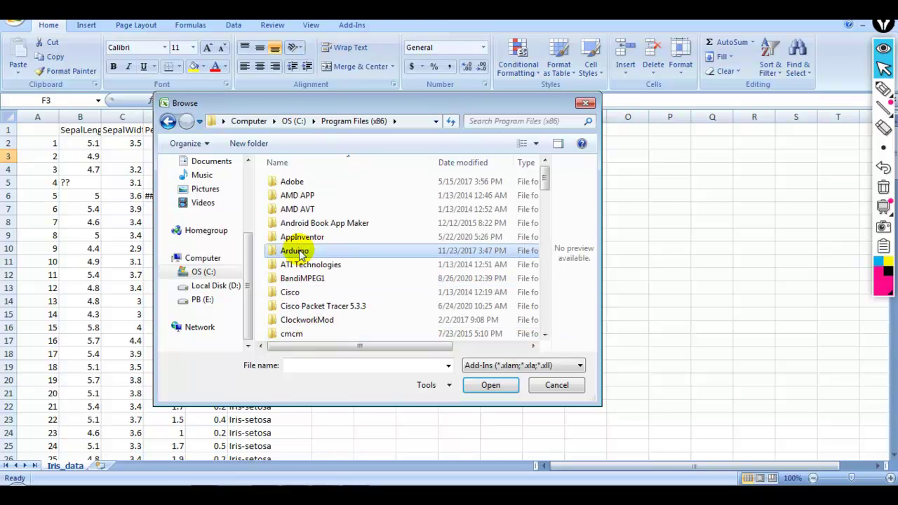
scroll(299, 250, "down", 10)
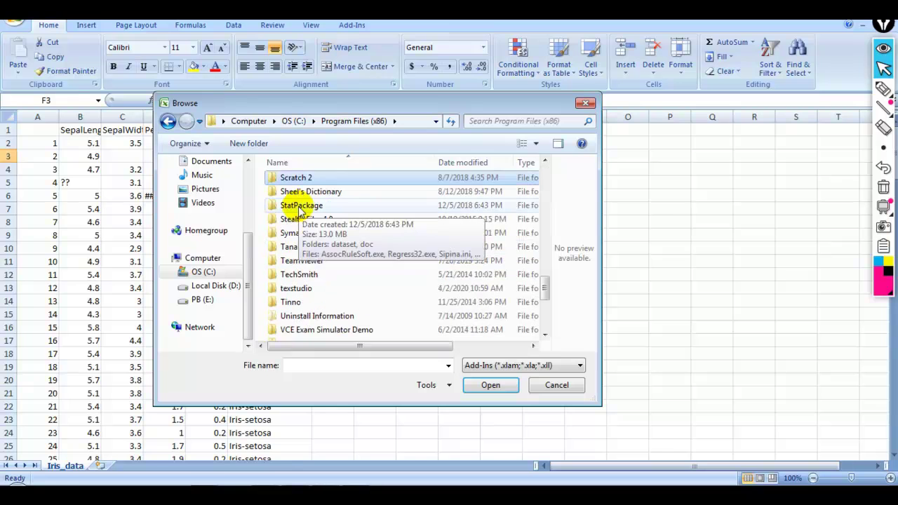
double_click(301, 207)
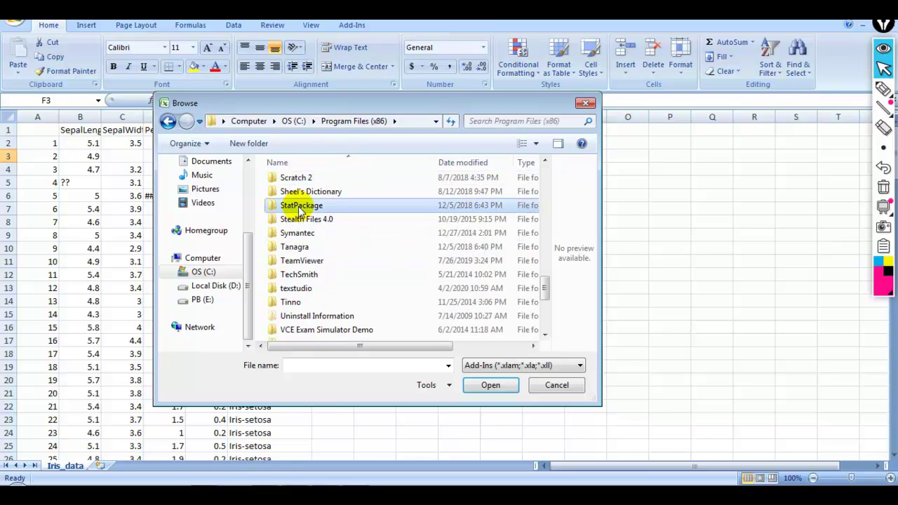
left_click(298, 212)
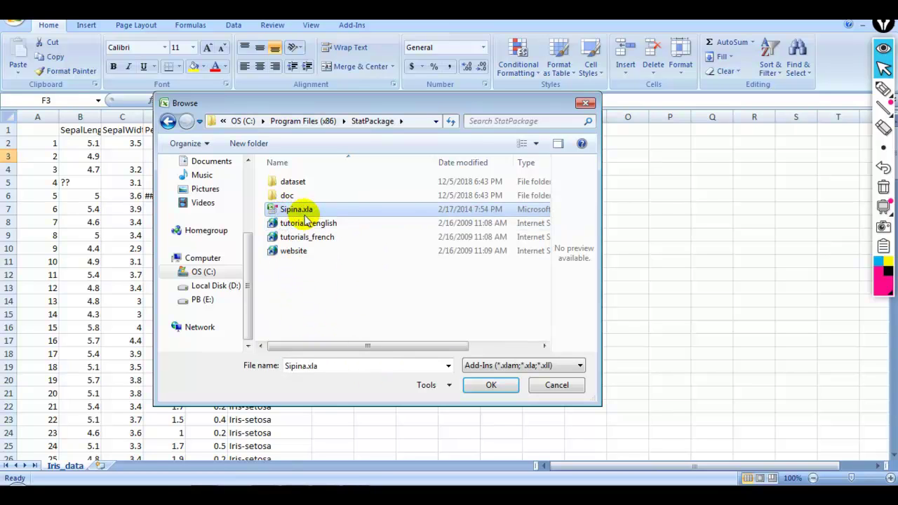
left_click(491, 385)
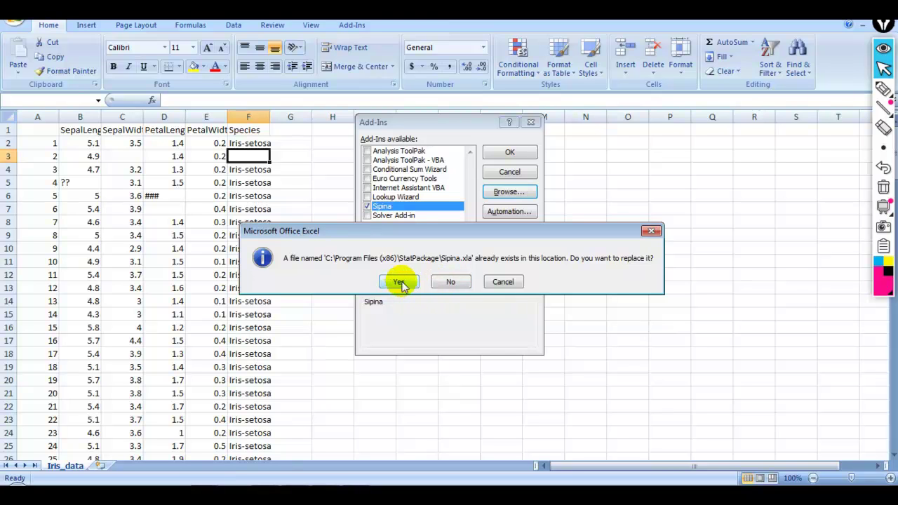
left_click(451, 281)
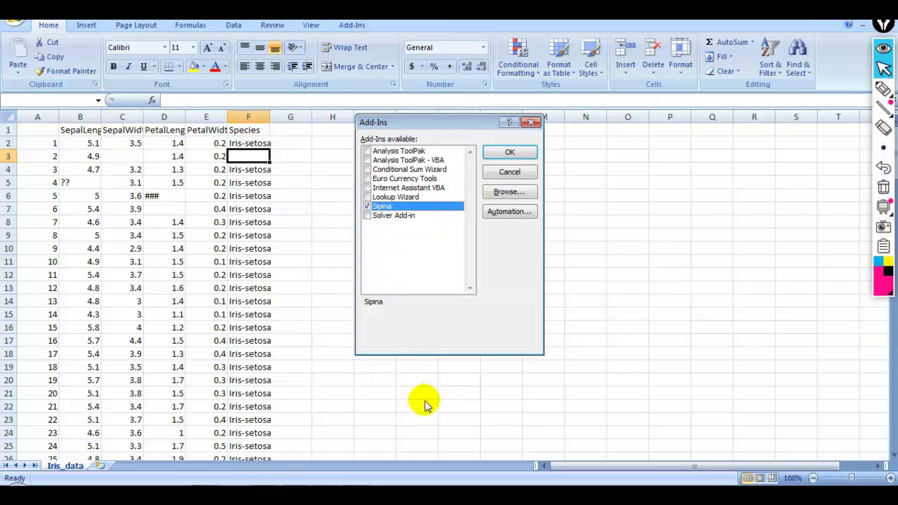
left_click(507, 152)
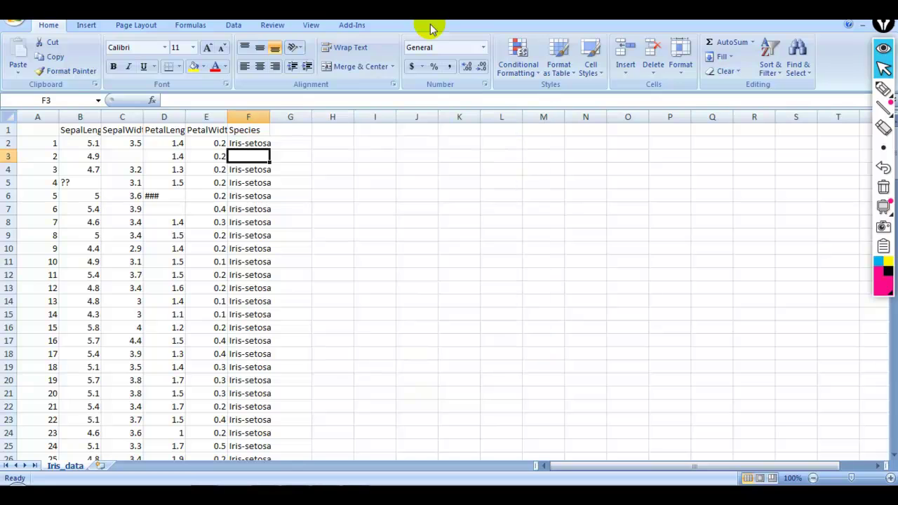
left_click(353, 27)
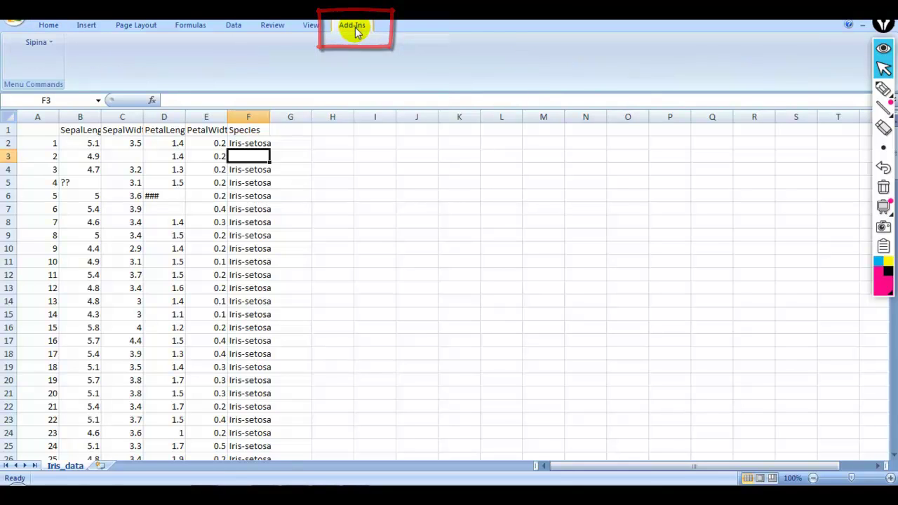
left_click(51, 44)
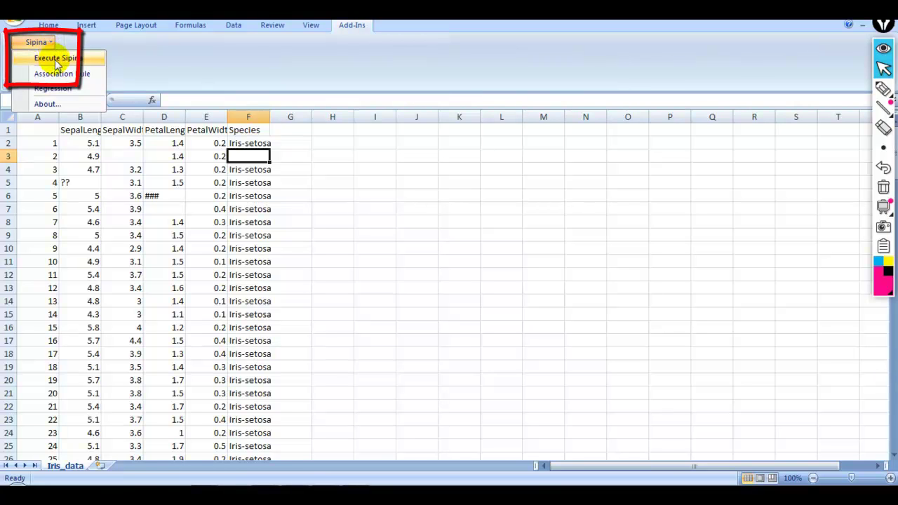
left_click(56, 62)
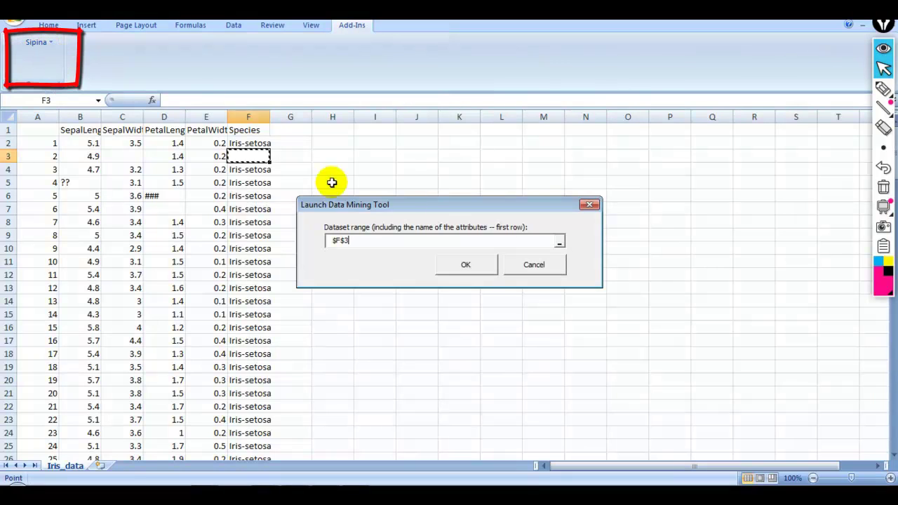
left_click(533, 265)
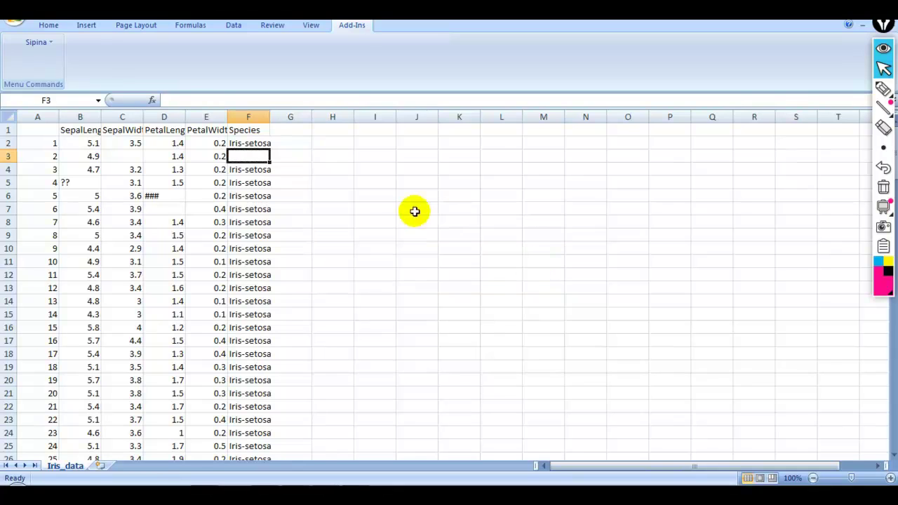
- Select the Iris data range B1:F151, including the attribute names, and execute Sipina on it
left_click(65, 131)
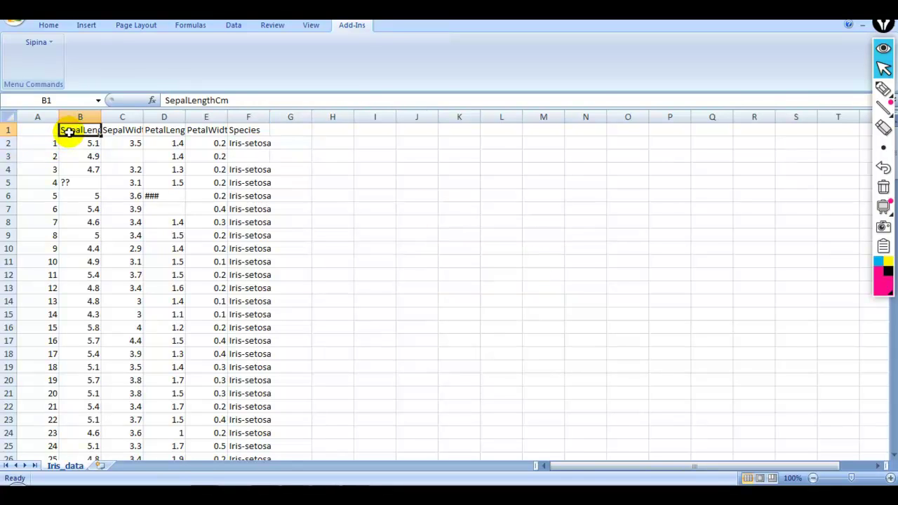
left_click_drag(72, 131, 265, 392)
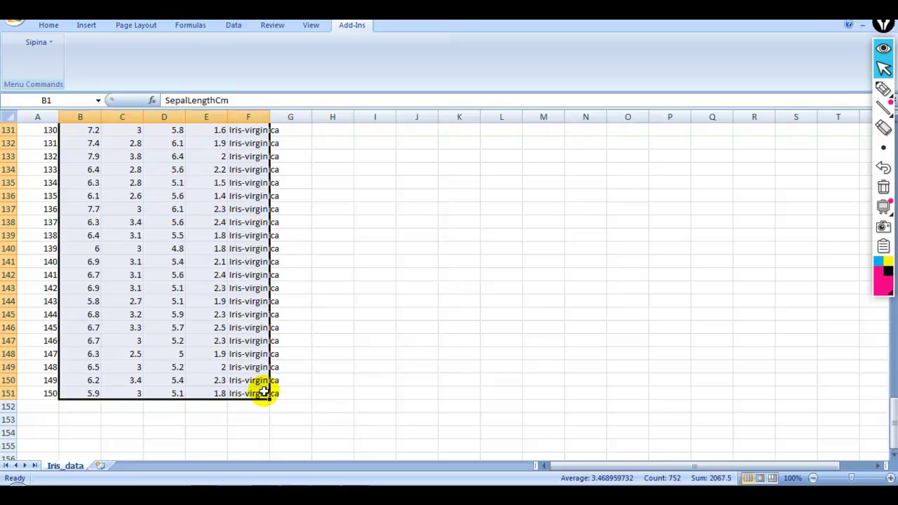
left_click(38, 43)
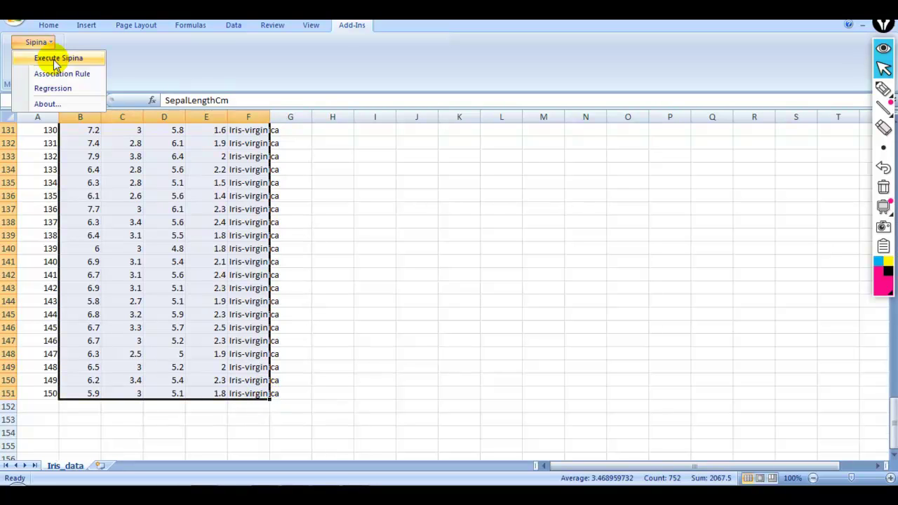
left_click(56, 60)
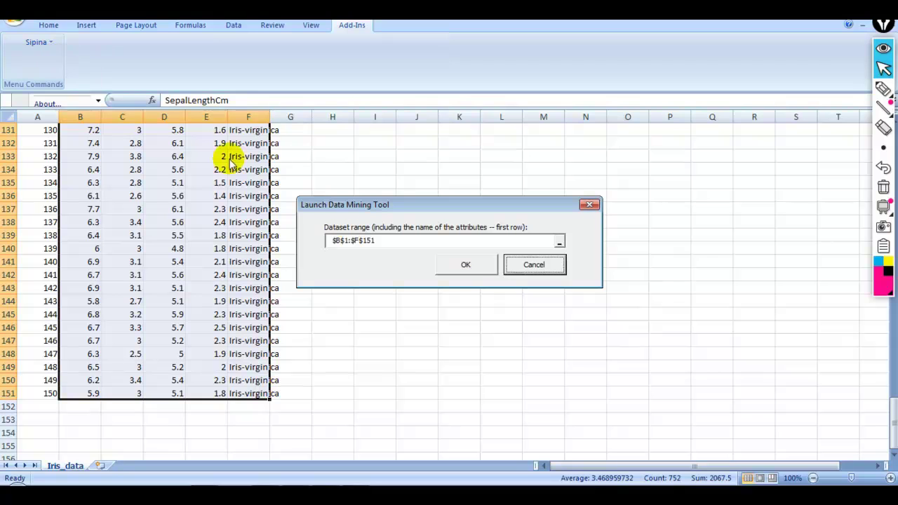
left_click(468, 267)
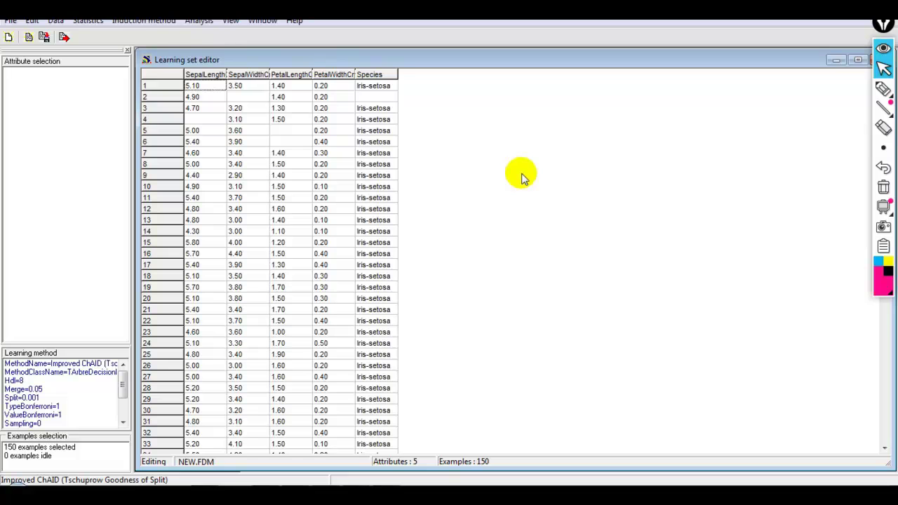
- Examine the file types Sipina can open as a dataset, then cancel without opening a file
left_click(10, 21)
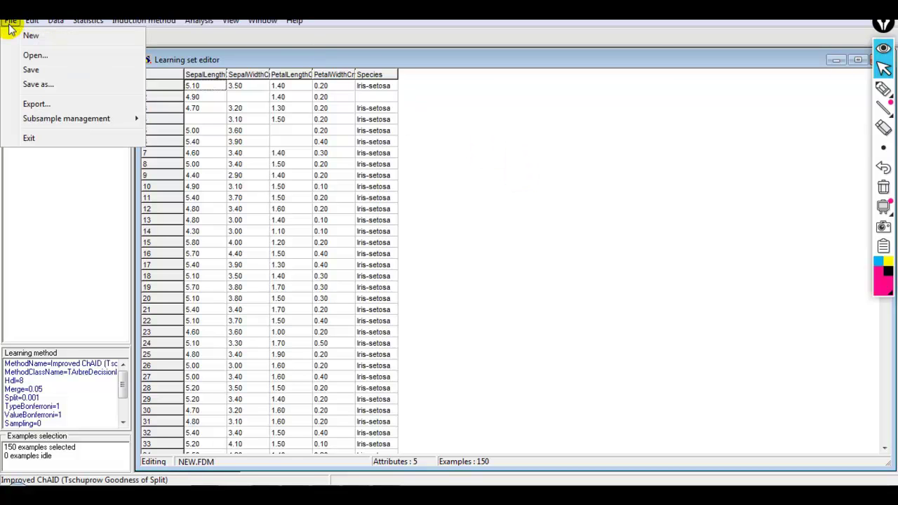
left_click(35, 55)
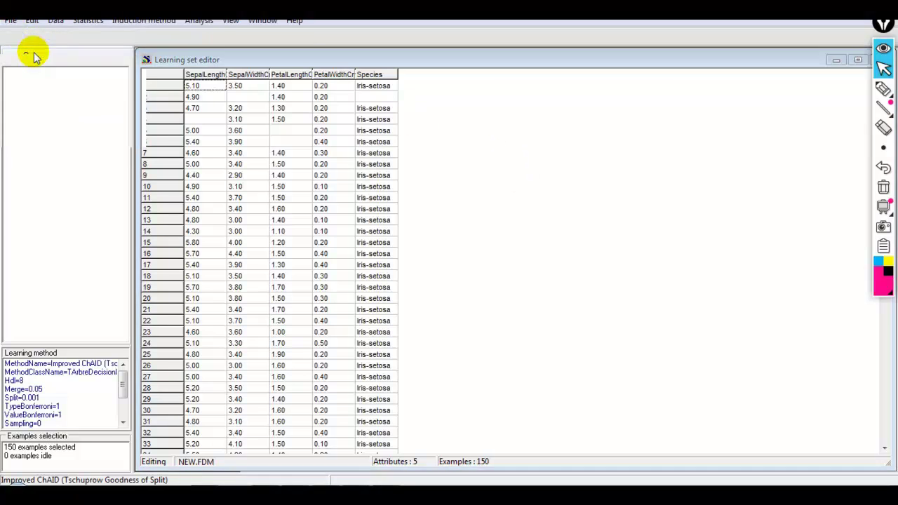
left_click(549, 336)
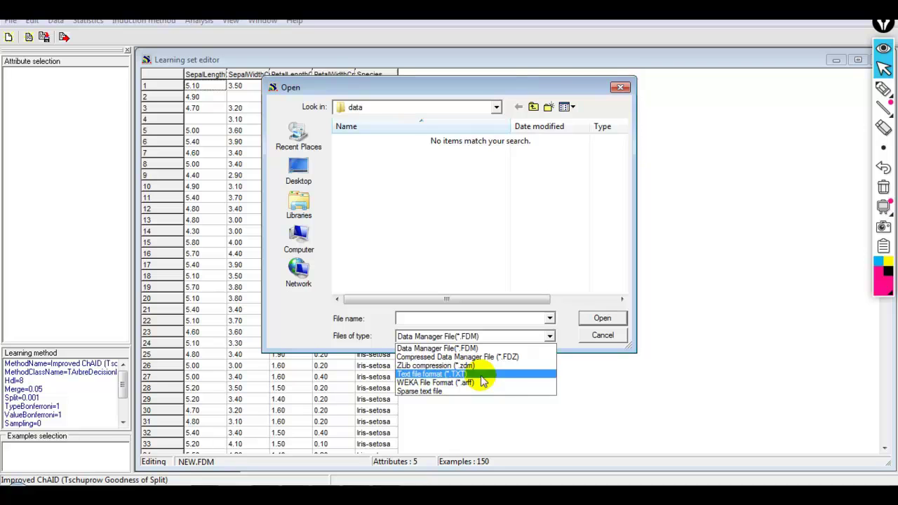
left_click(602, 335)
- Replace the missing data in SepalLengthCm, SepalWidthCm and PetalLengthCm with each variable's mean
left_click(32, 21)
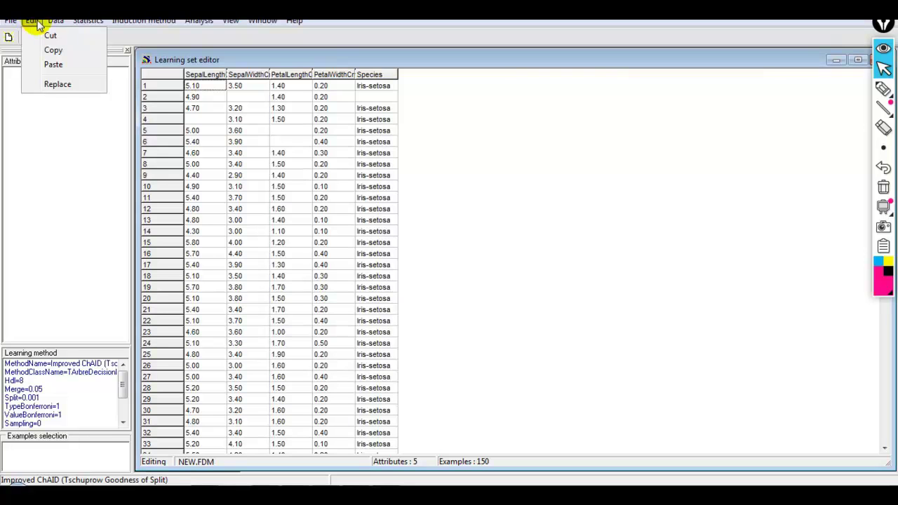
mouse_move(56, 24)
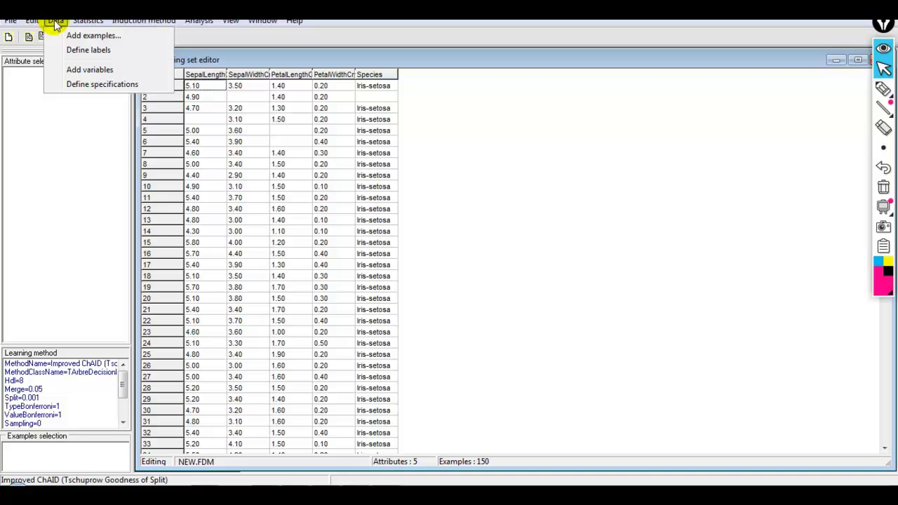
mouse_move(84, 25)
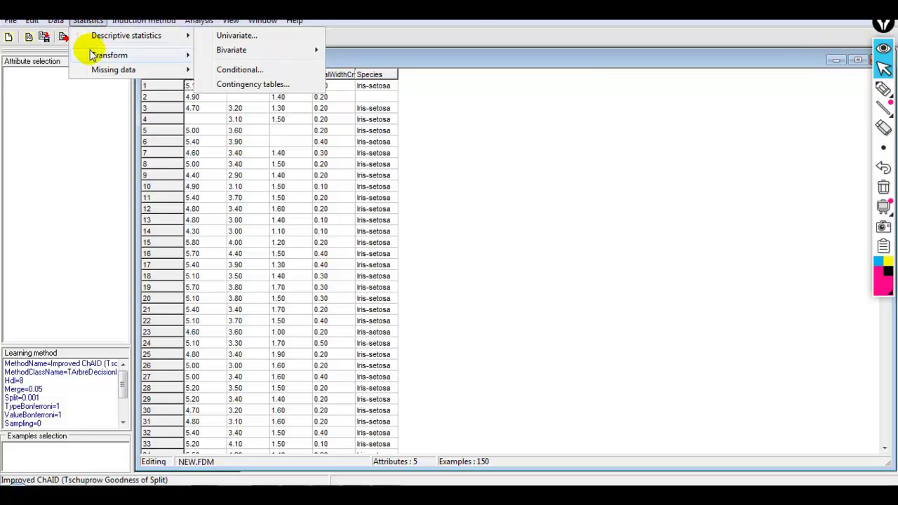
mouse_move(93, 59)
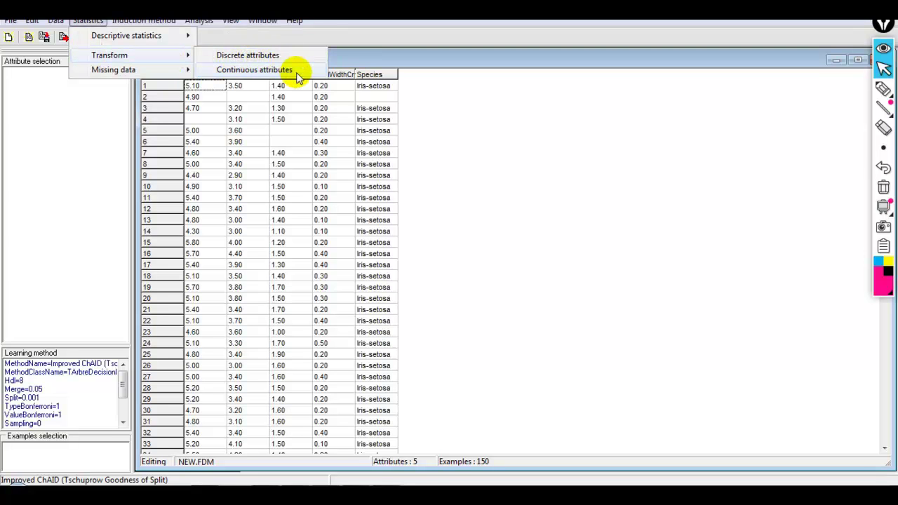
mouse_move(147, 72)
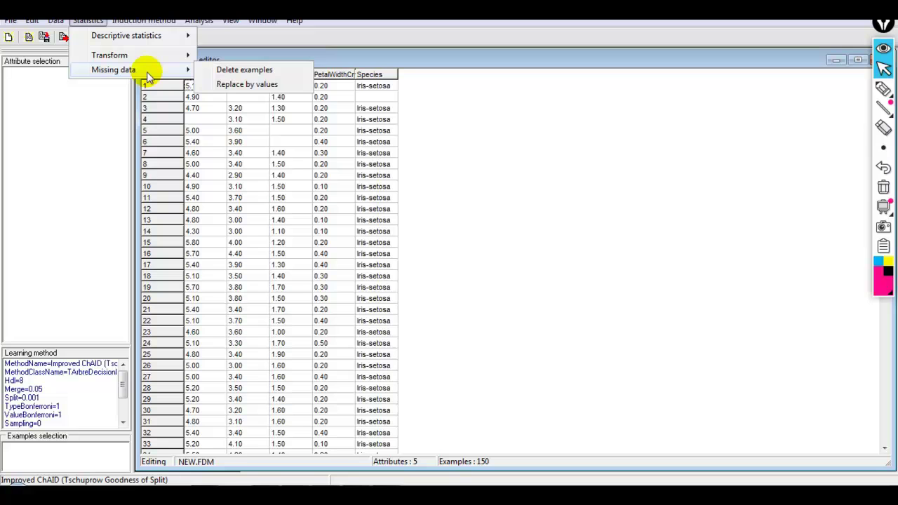
left_click(265, 89)
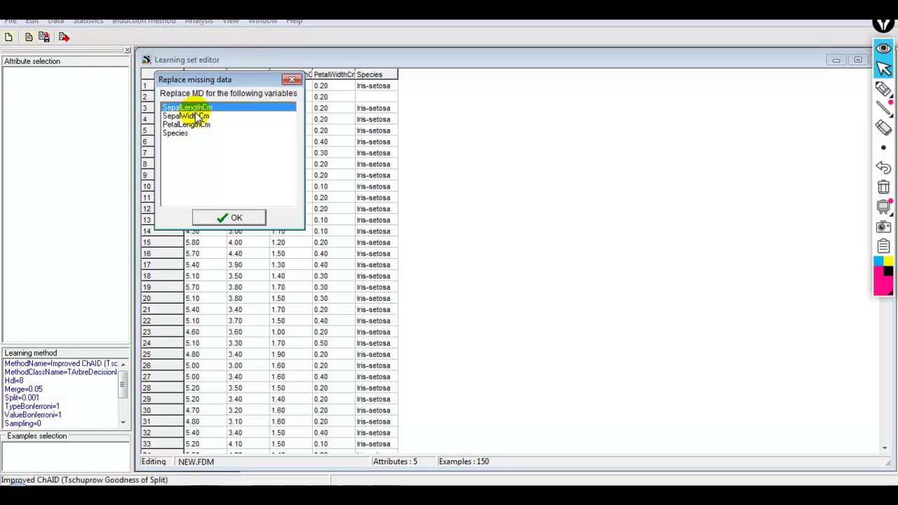
left_click_drag(181, 107, 187, 125)
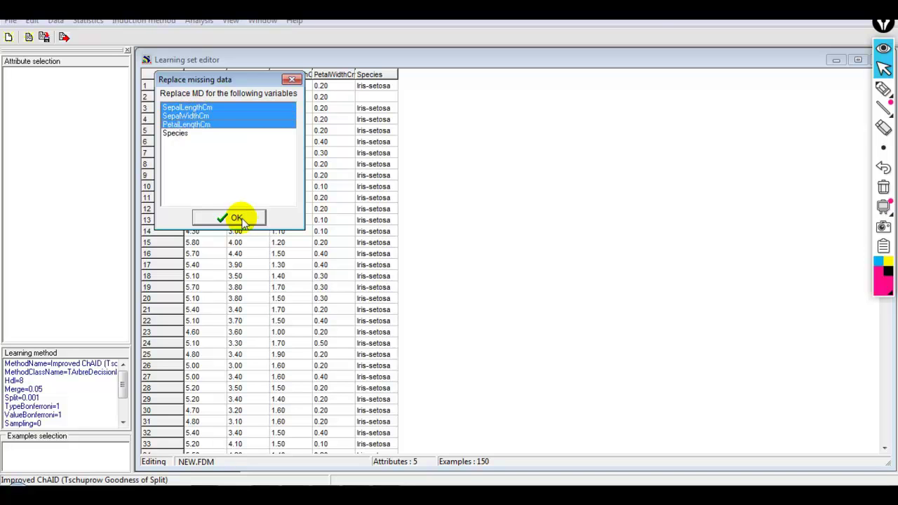
left_click(237, 219)
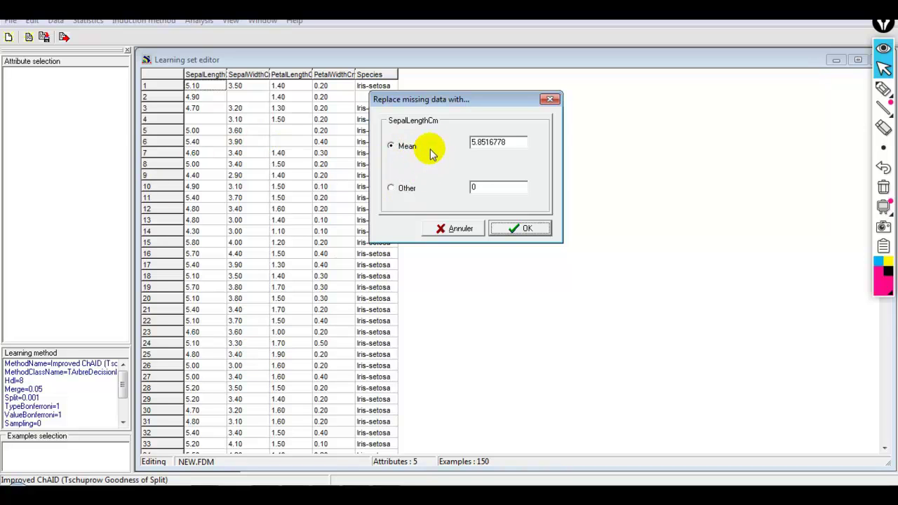
left_click(527, 229)
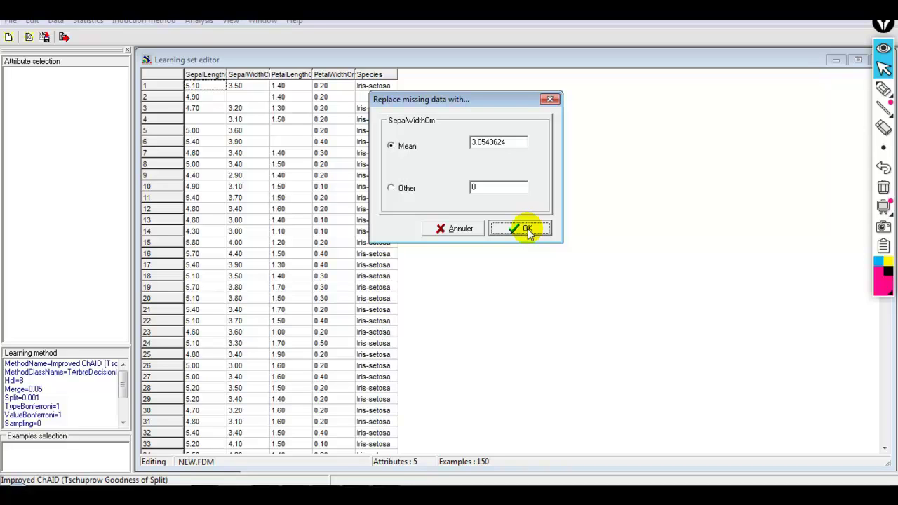
left_click(528, 229)
left_click(528, 229)
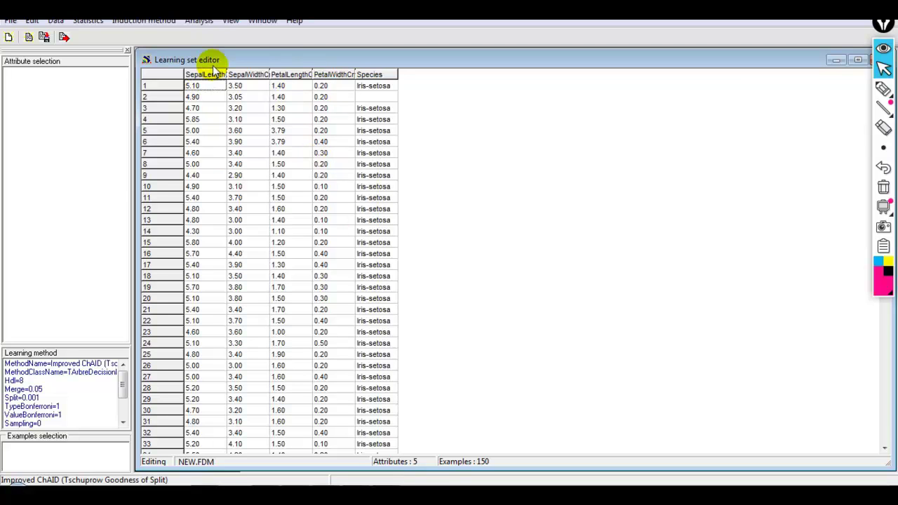
- Open the missing-data replacement options for the Species variable and move the dialog clear of the table rows
left_click(377, 97)
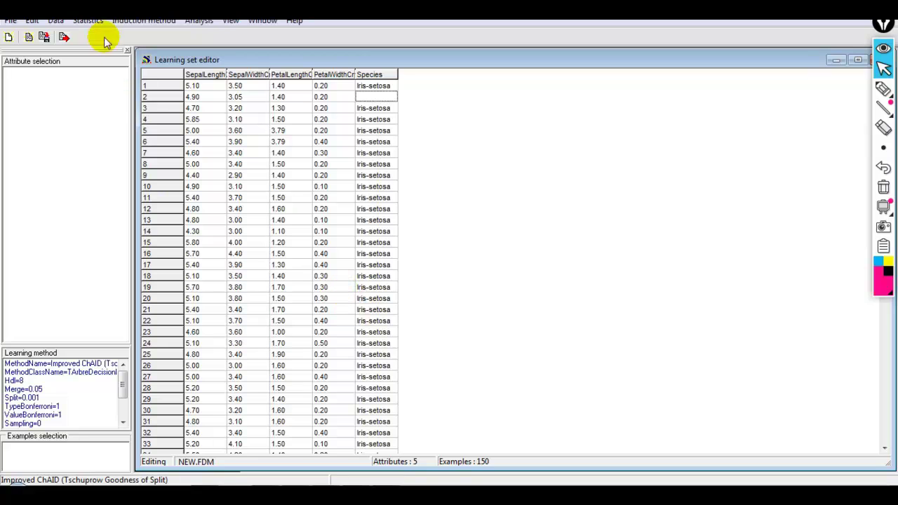
left_click(89, 21)
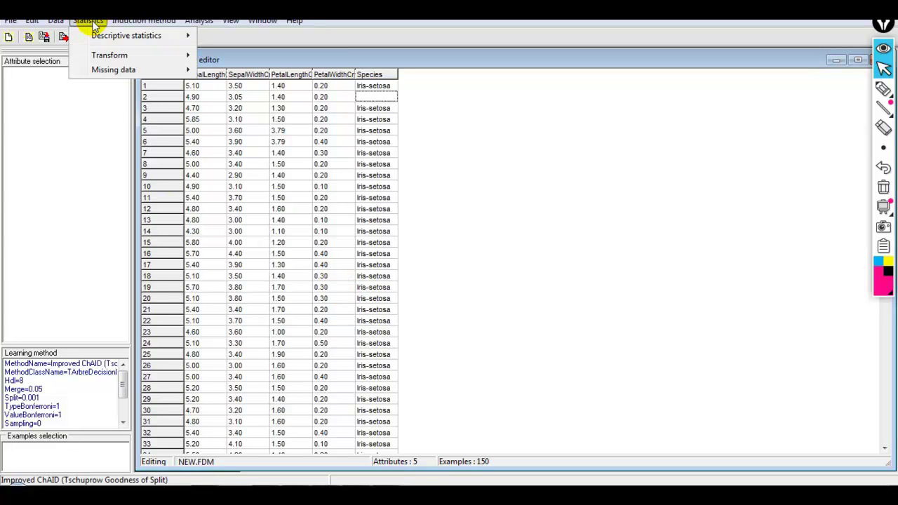
mouse_move(96, 71)
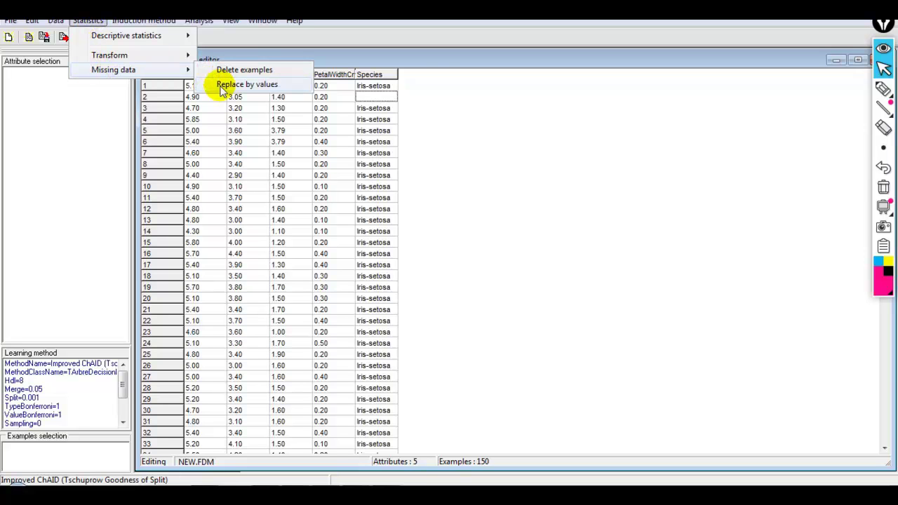
left_click(222, 87)
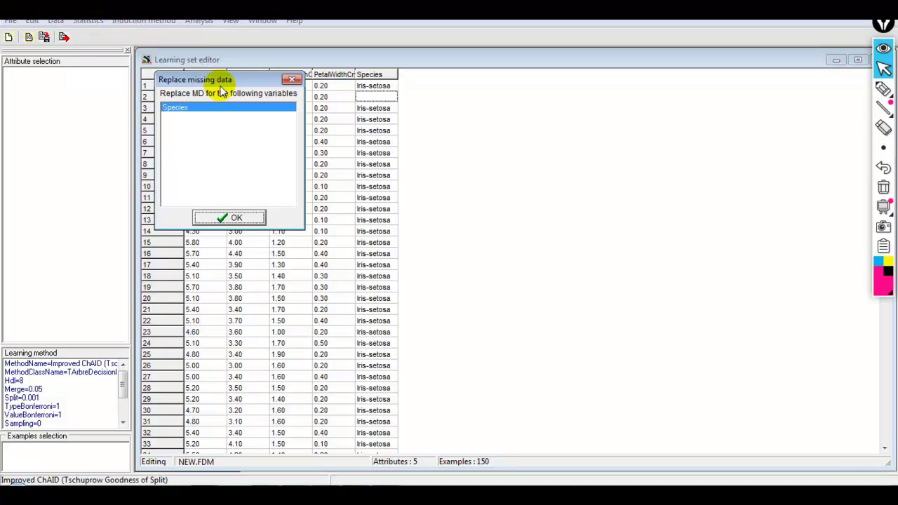
left_click(251, 220)
left_click_drag(374, 276, 505, 54)
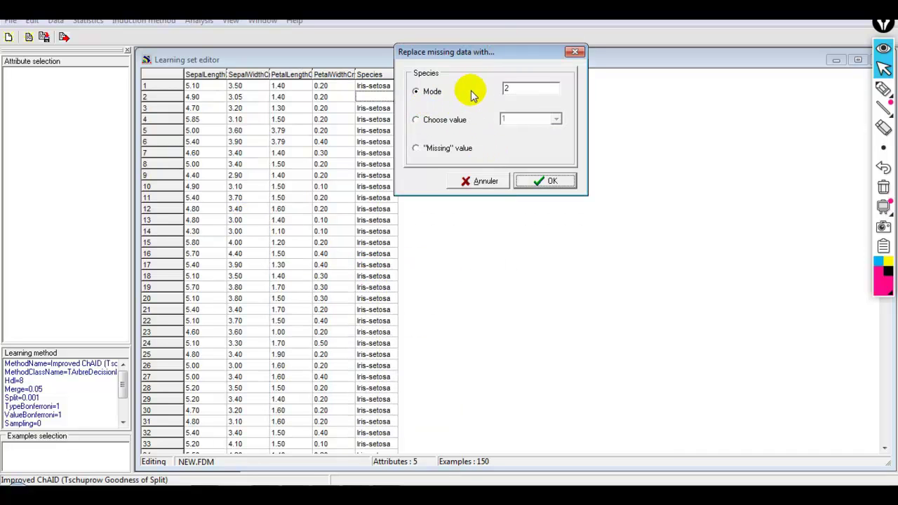
- Clear the mode value and replace the missing Species data with the chosen value 1
left_click(416, 121)
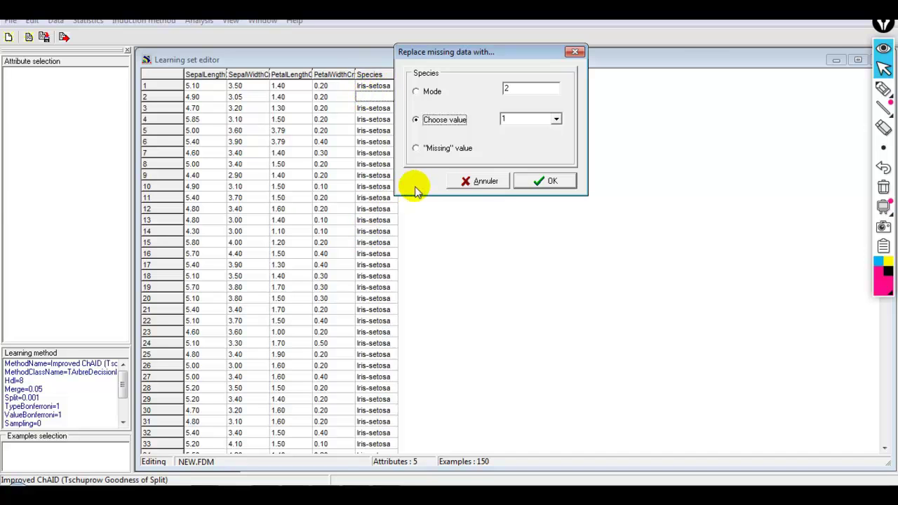
double_click(519, 88)
key("BackSpace")
left_click(556, 120)
left_click(533, 131)
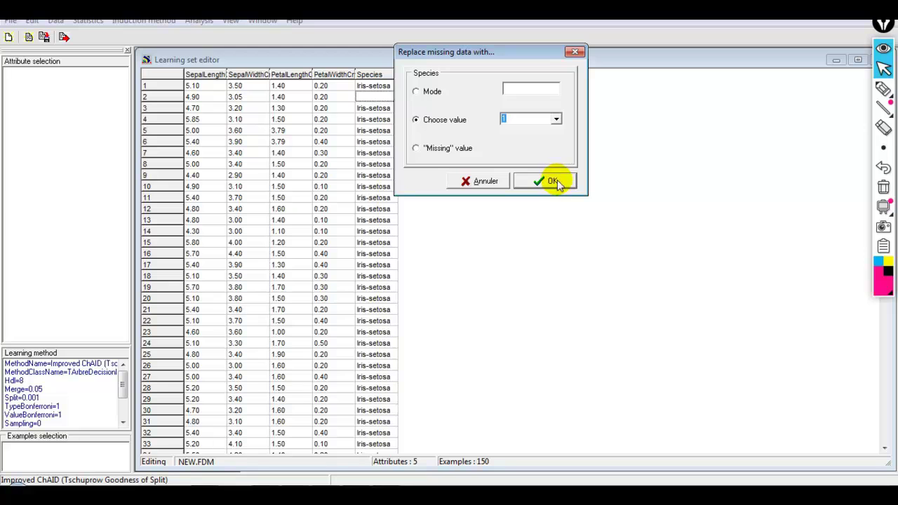
left_click(556, 119)
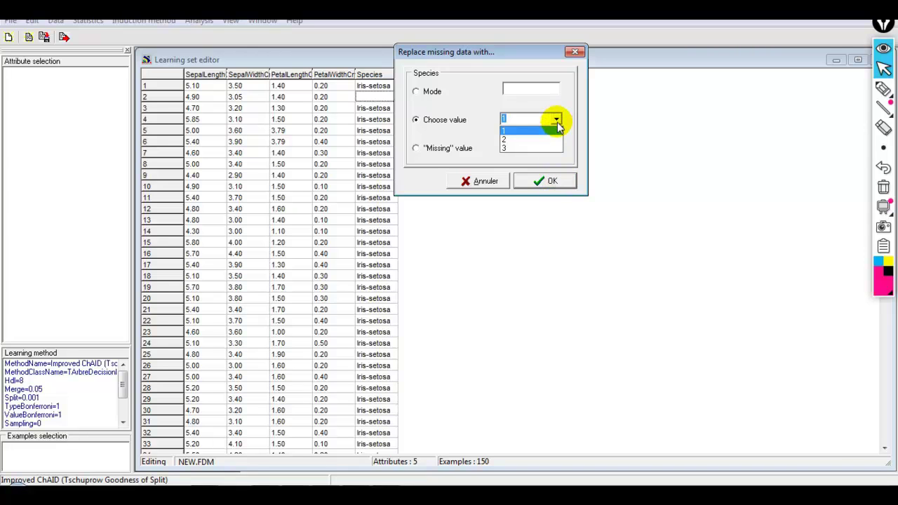
left_click(516, 139)
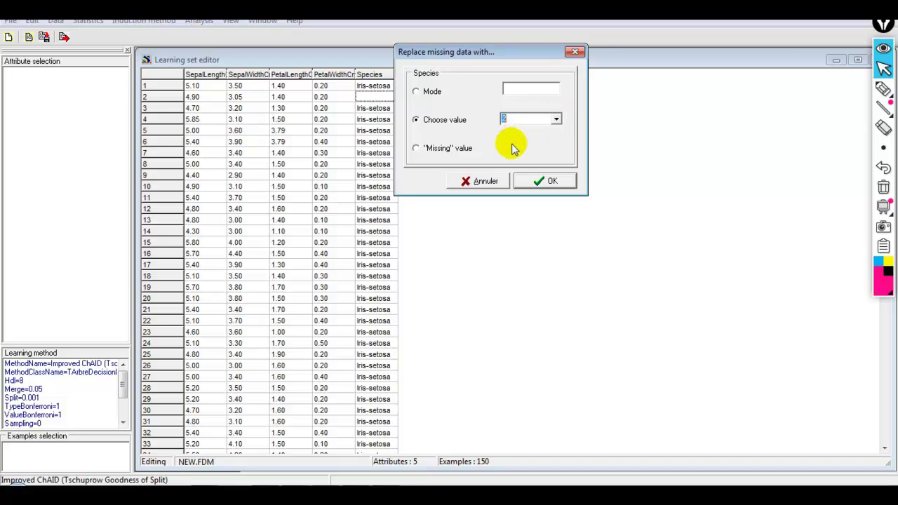
left_click(555, 120)
left_click(508, 150)
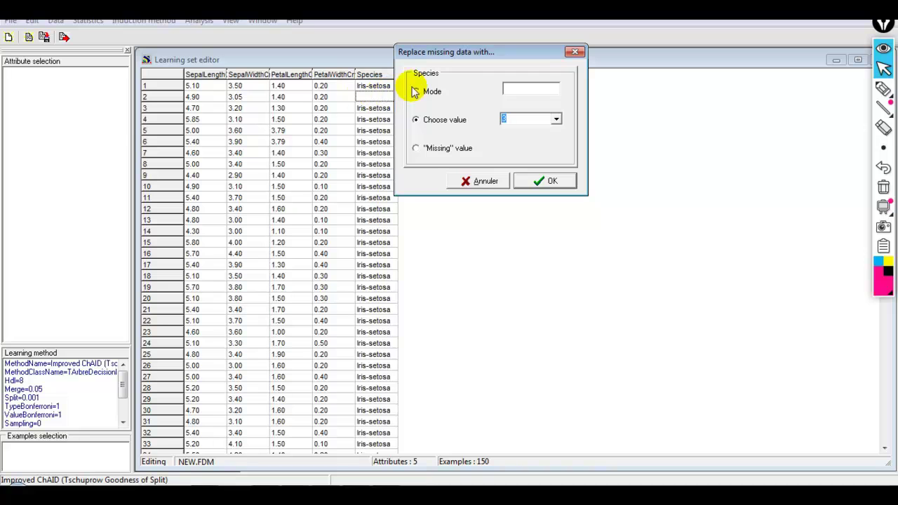
left_click(554, 122)
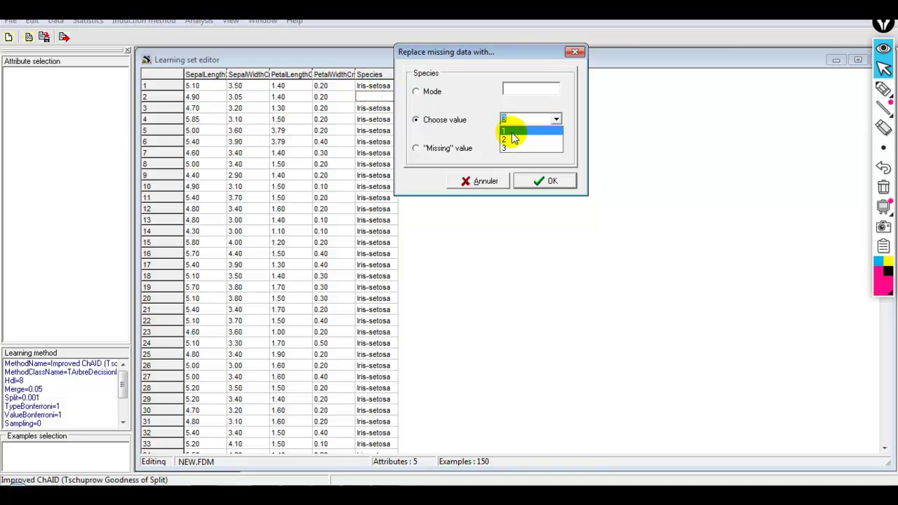
left_click(512, 132)
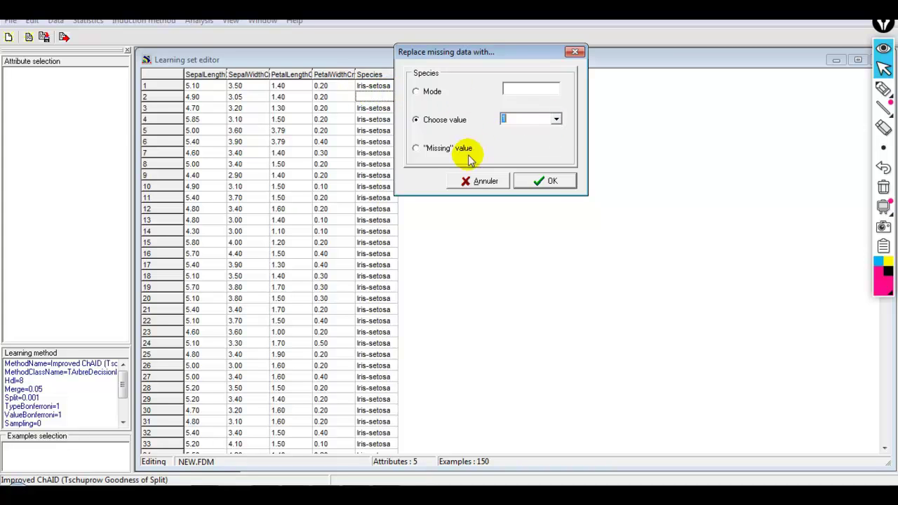
left_click(544, 181)
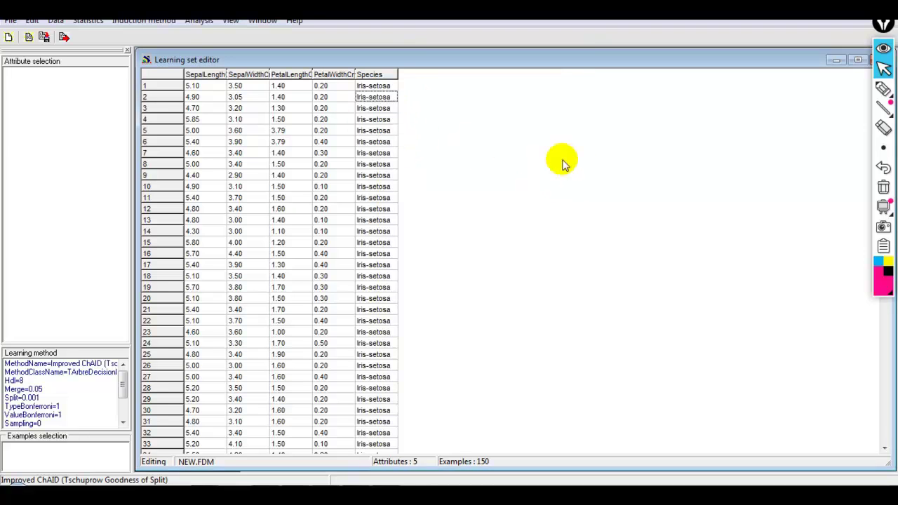
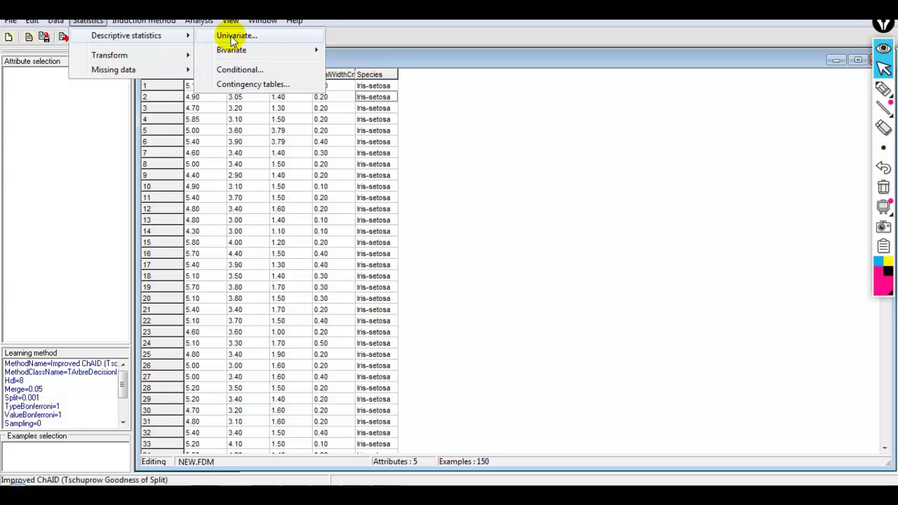
- Compute univariate descriptive statistics for SepalLengthCm on the whole dataset, review the results and close them
left_click(233, 36)
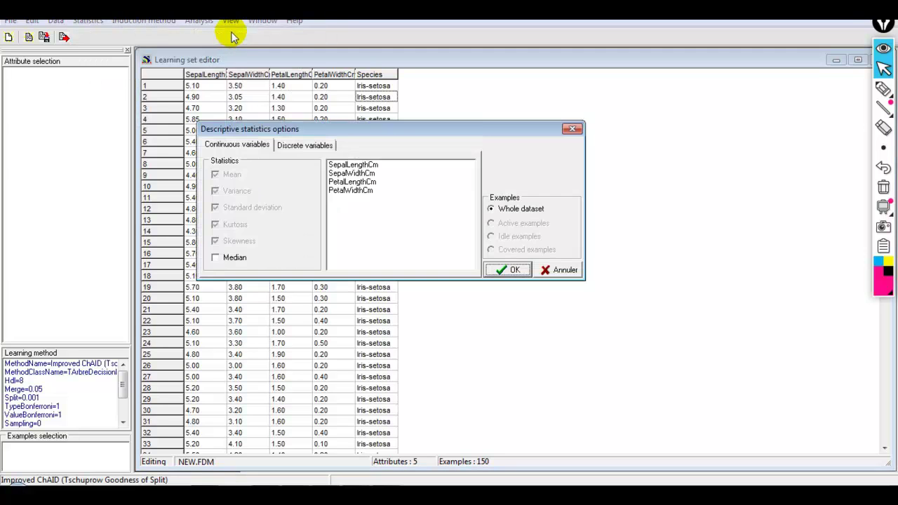
left_click(351, 166)
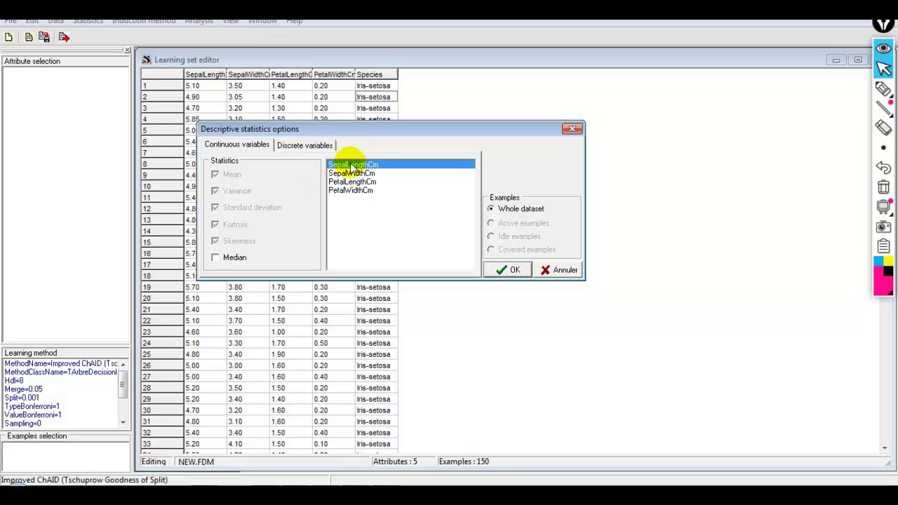
left_click(514, 272)
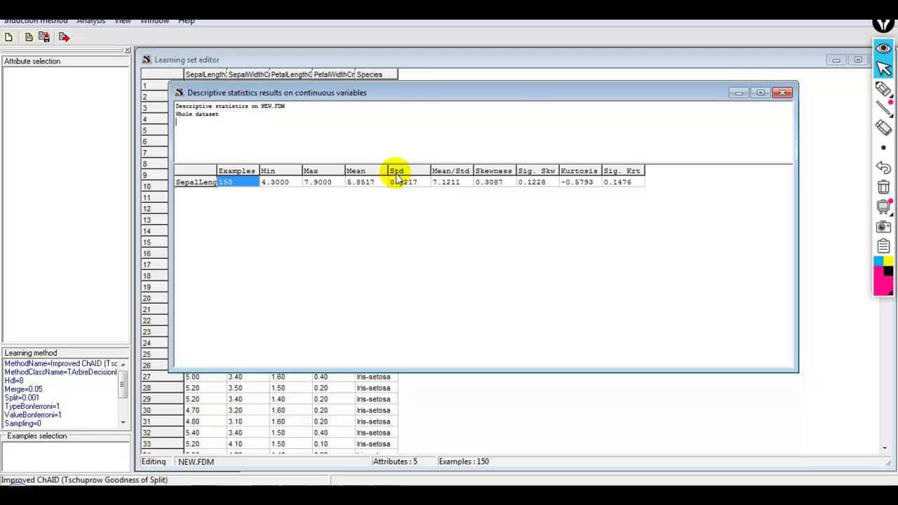
left_click(785, 93)
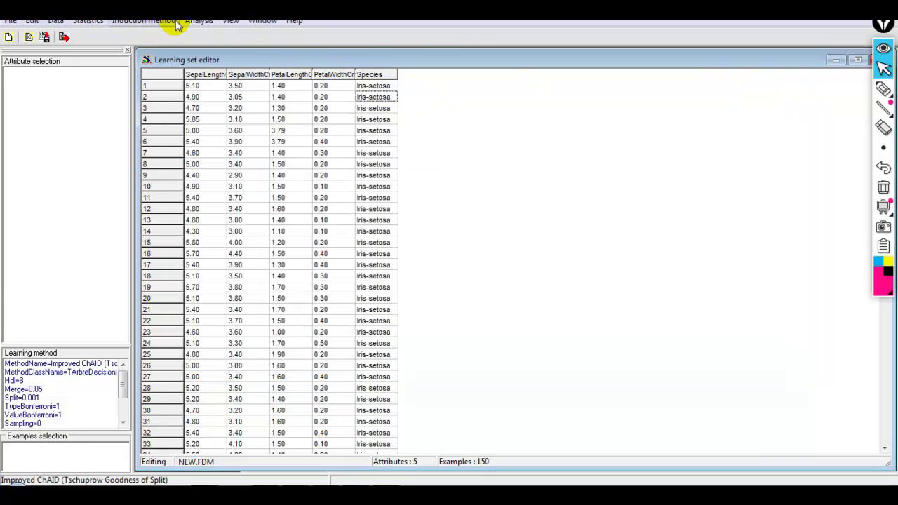
- Compute univariate descriptive statistics for SepalWidthCm on the whole dataset, review the results and close them
left_click(89, 22)
mouse_move(99, 34)
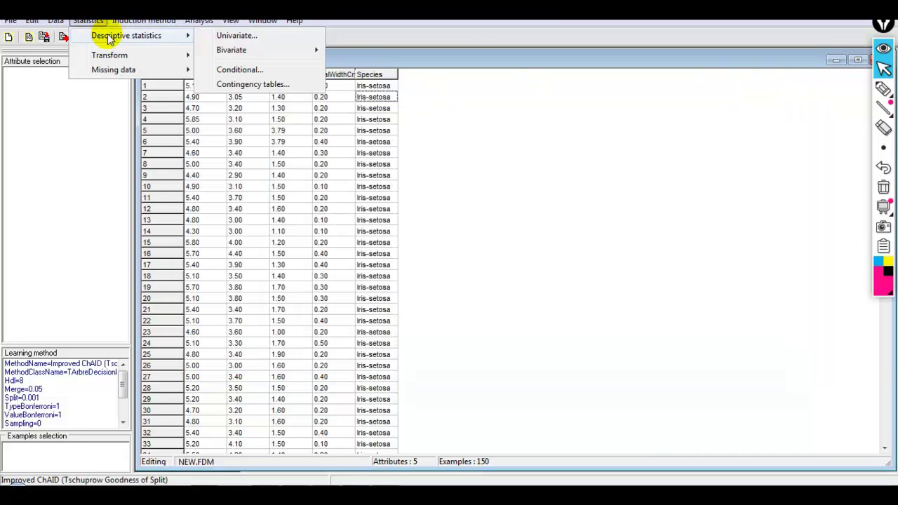
left_click(249, 35)
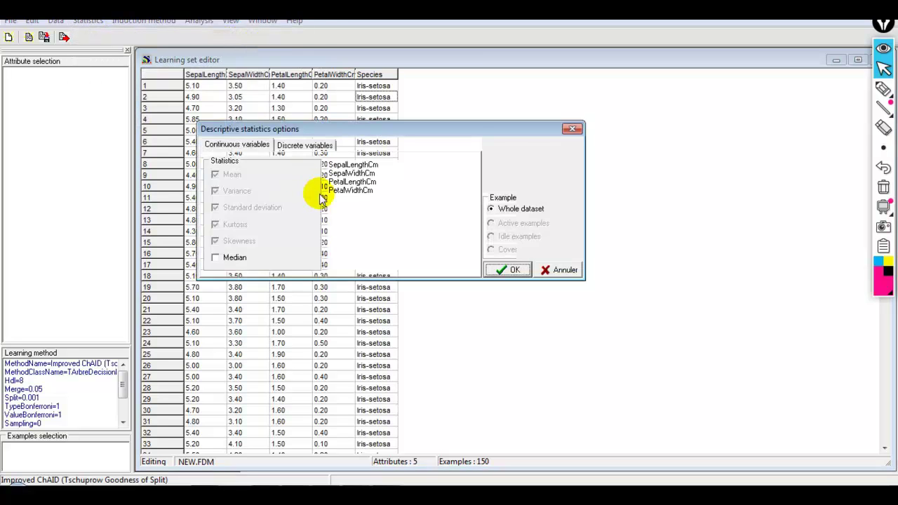
left_click(362, 174)
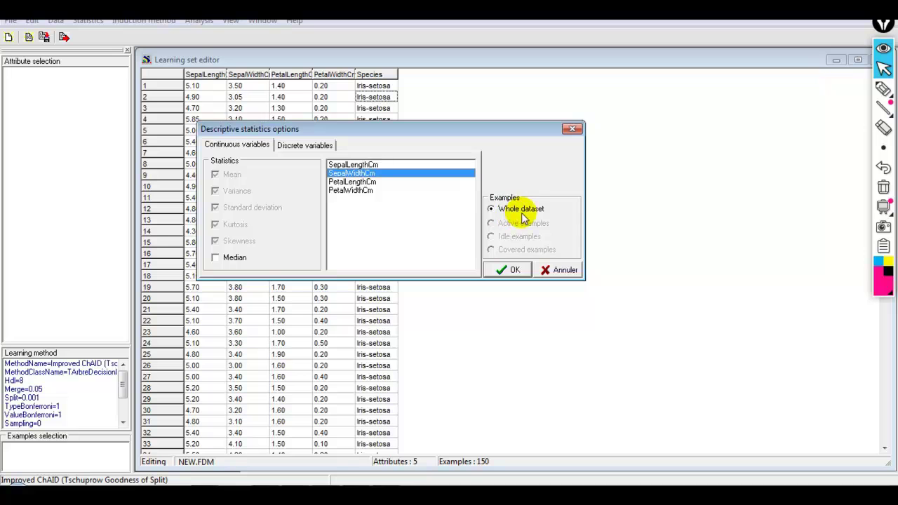
left_click(512, 271)
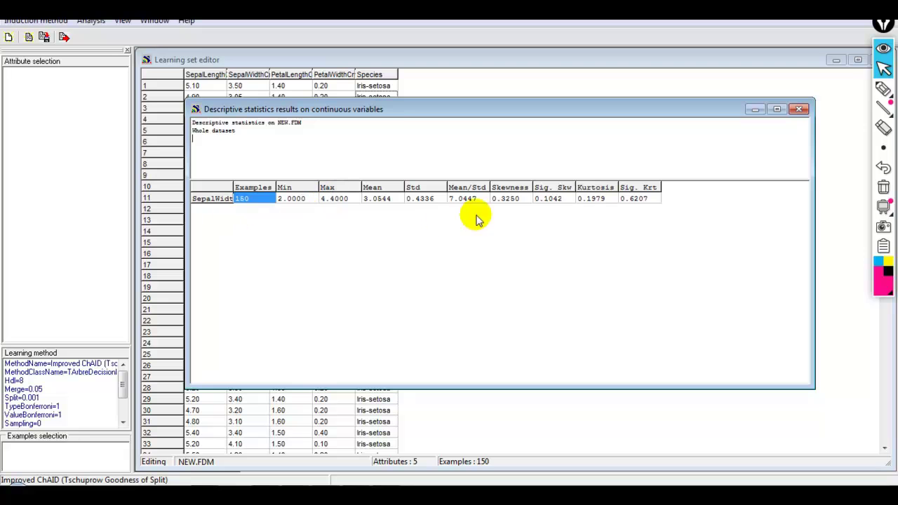
left_click(799, 109)
- Compute univariate descriptive statistics for PetalLengthCm on the whole dataset
left_click(87, 21)
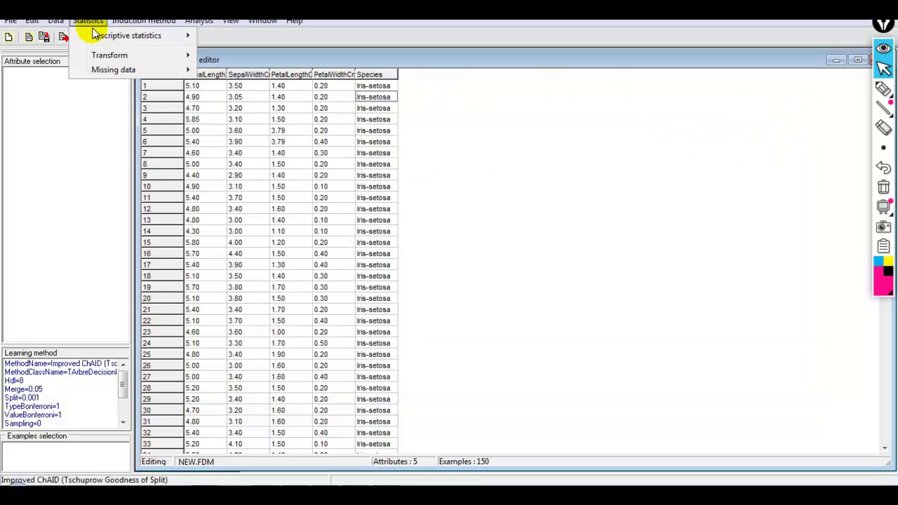
mouse_move(95, 39)
left_click(239, 36)
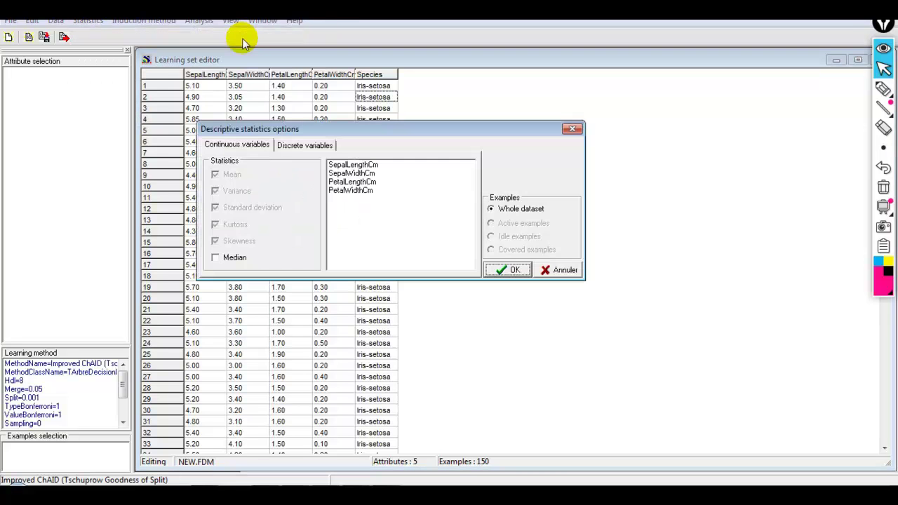
left_click(338, 182)
left_click(511, 270)
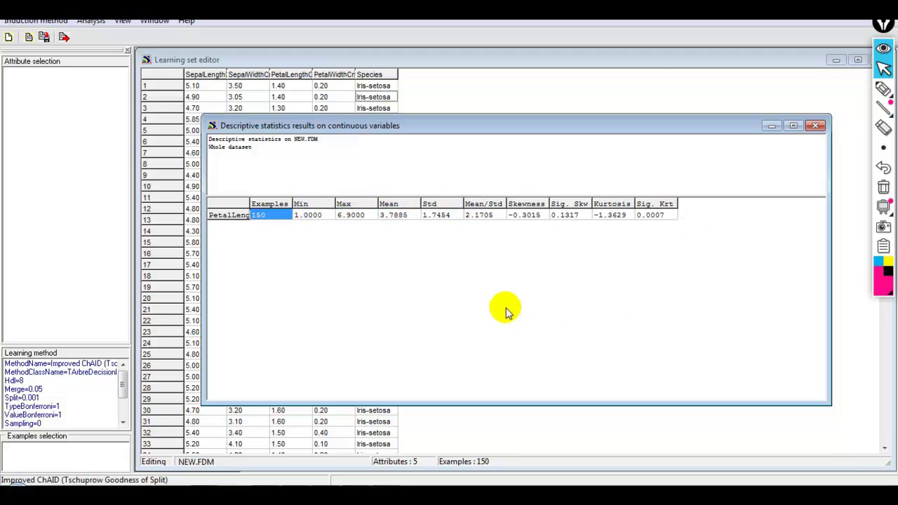
- Close the PetalLengthCm results and compute univariate descriptive statistics for the discrete variable Species on the whole dataset
left_click(816, 126)
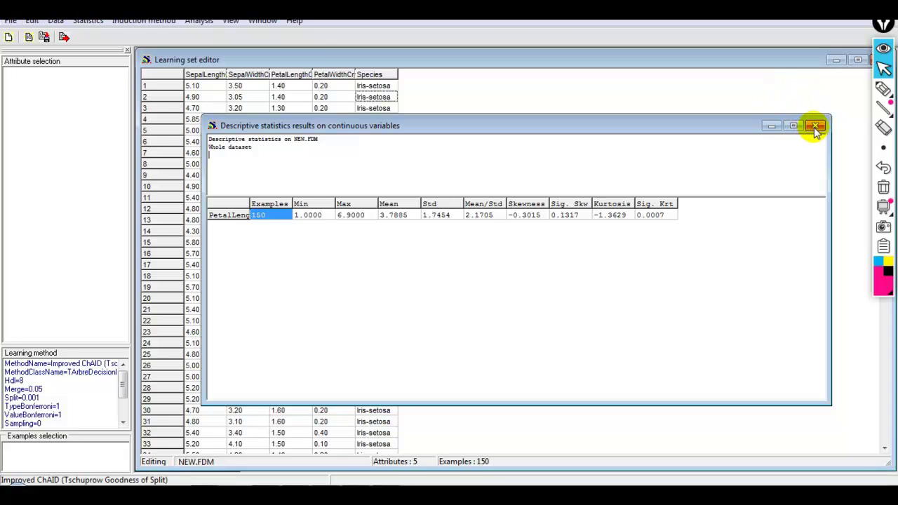
left_click(87, 20)
mouse_move(133, 34)
left_click(236, 35)
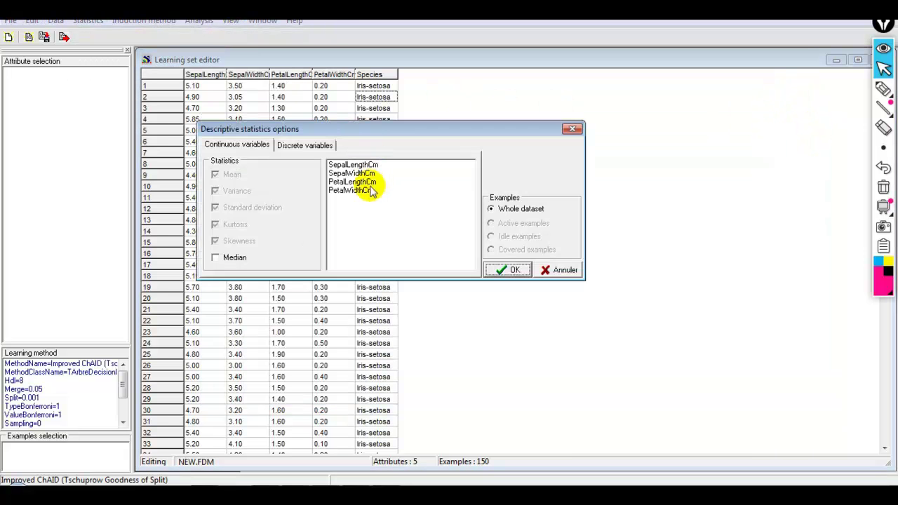
left_click(311, 149)
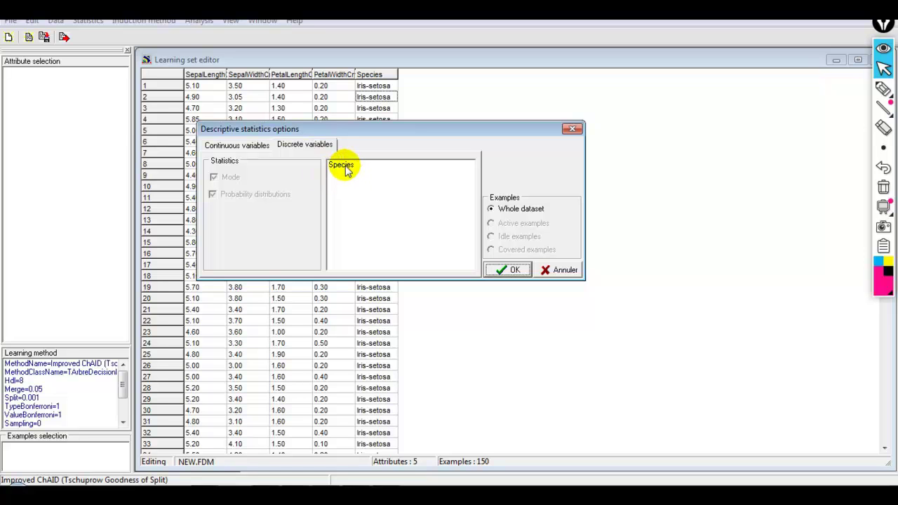
left_click(343, 166)
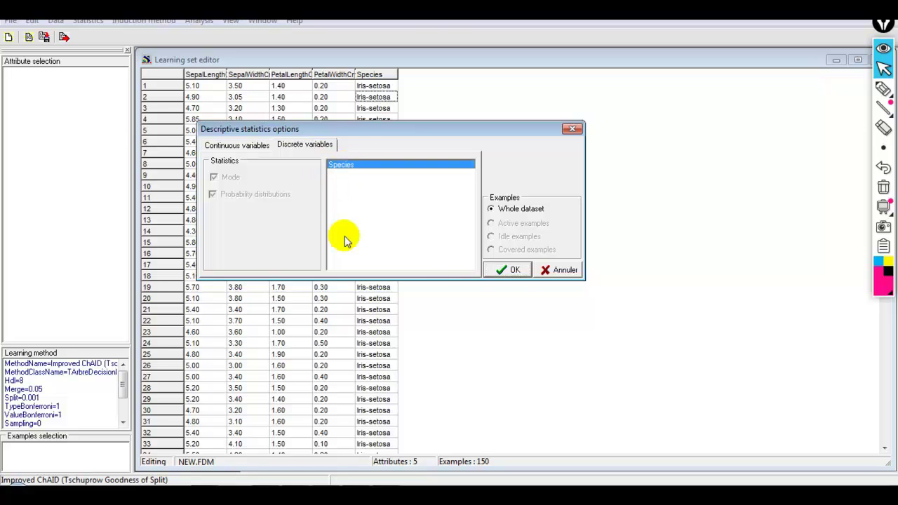
left_click(513, 270)
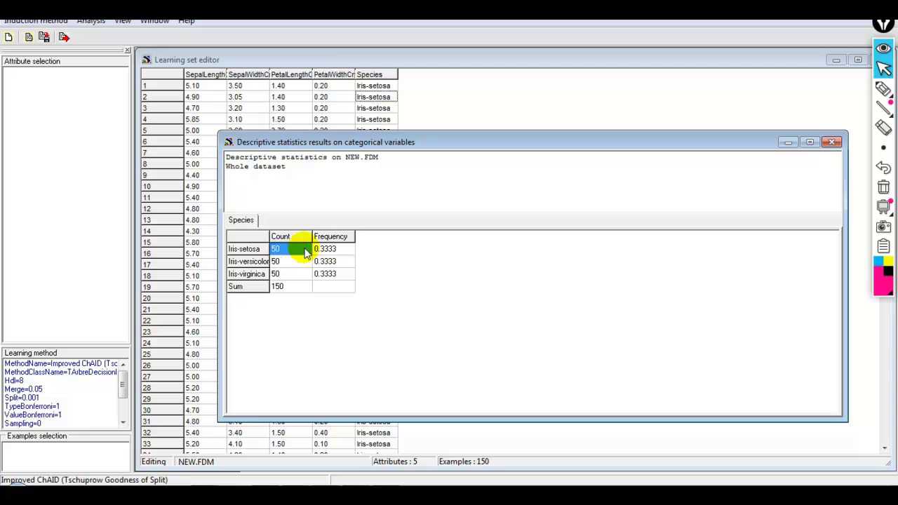
- Plot a bivariate scatterplot of the whole dataset with SepalLengthCm on X and PetalLengthCm on Y, review it and close it
left_click(84, 23)
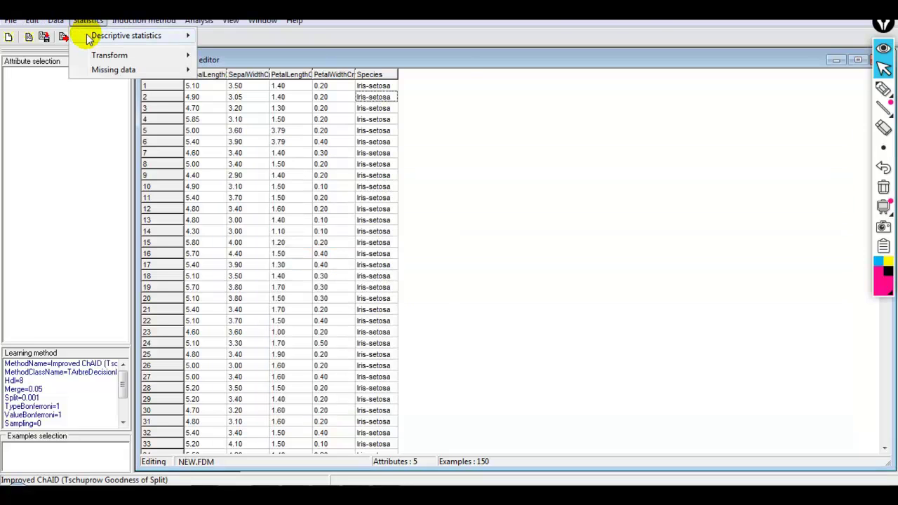
mouse_move(95, 36)
mouse_move(234, 60)
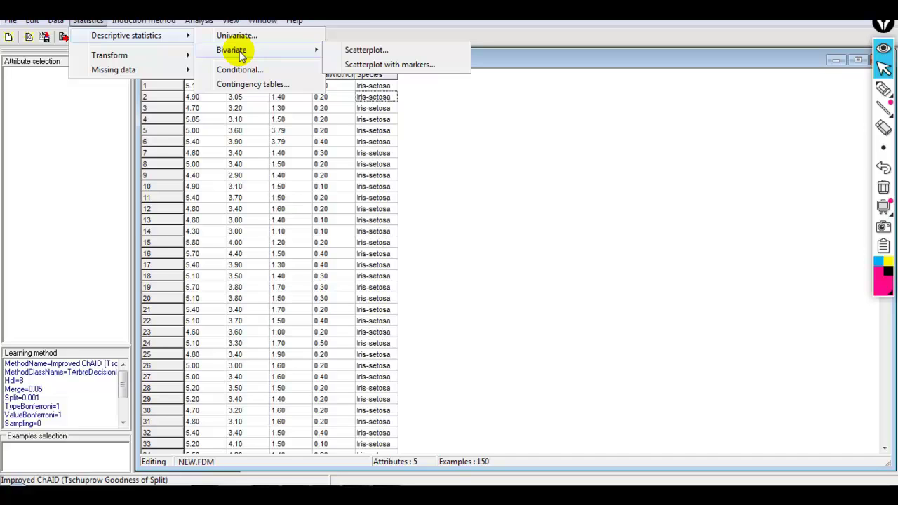
left_click(365, 52)
left_click_drag(274, 136, 444, 98)
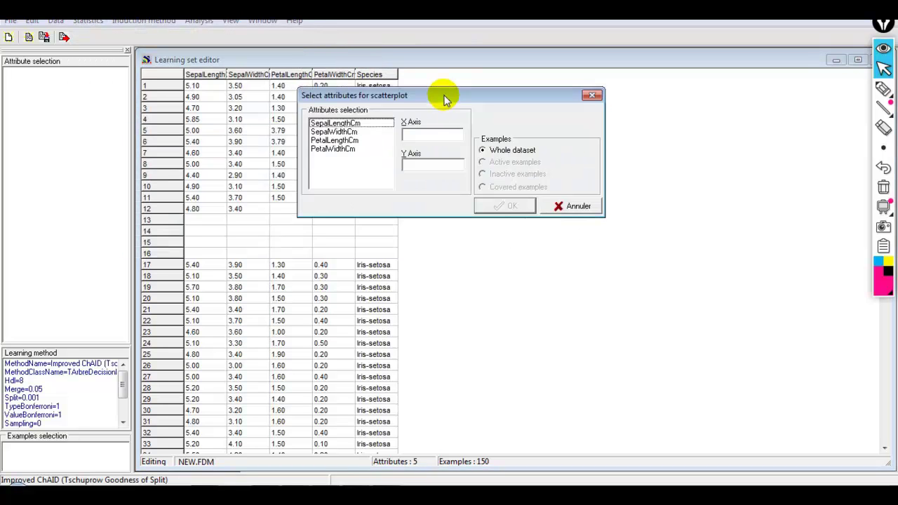
left_click(335, 124)
left_click(438, 141)
left_click(331, 141)
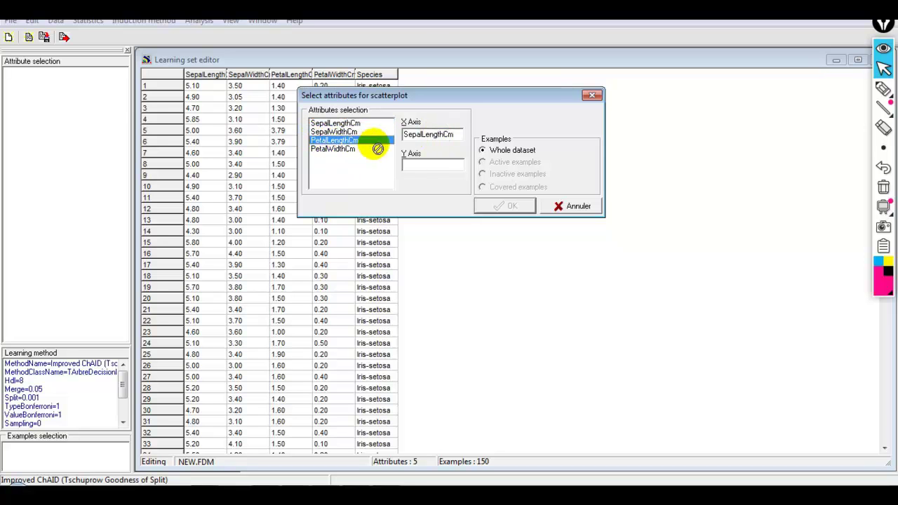
left_click(419, 165)
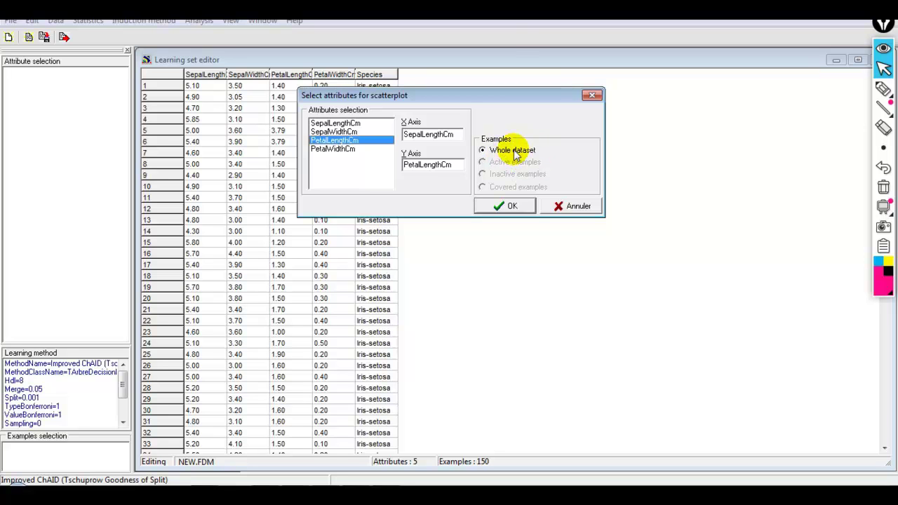
left_click(516, 212)
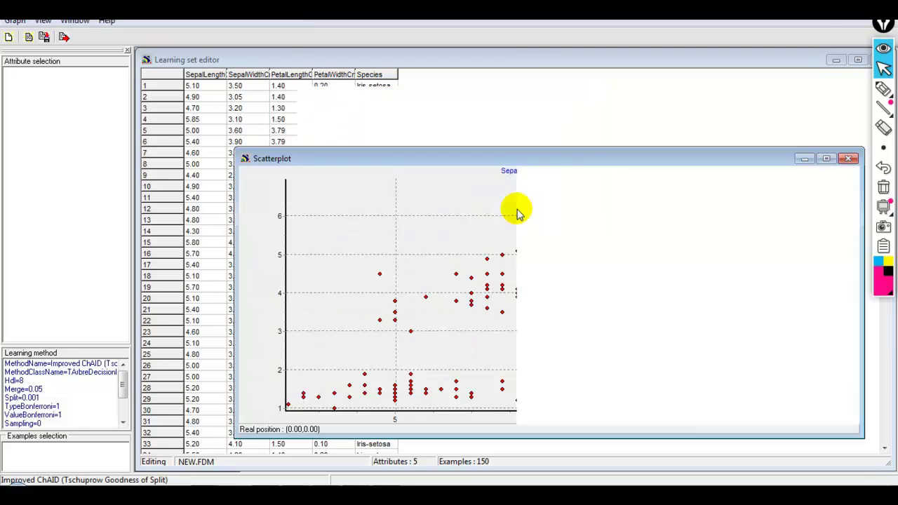
mouse_move(531, 163)
left_mouse_down()
mouse_move(491, 134)
mouse_move(482, 91)
left_mouse_up()
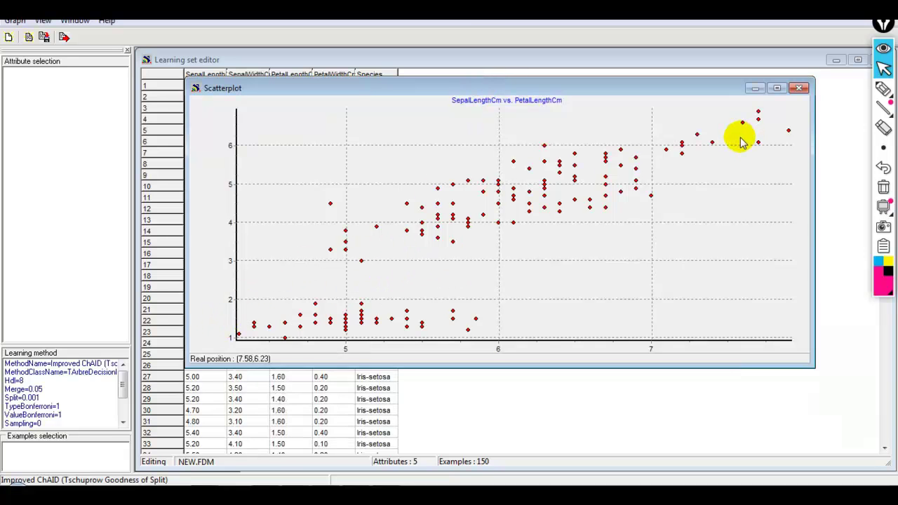
left_click(799, 88)
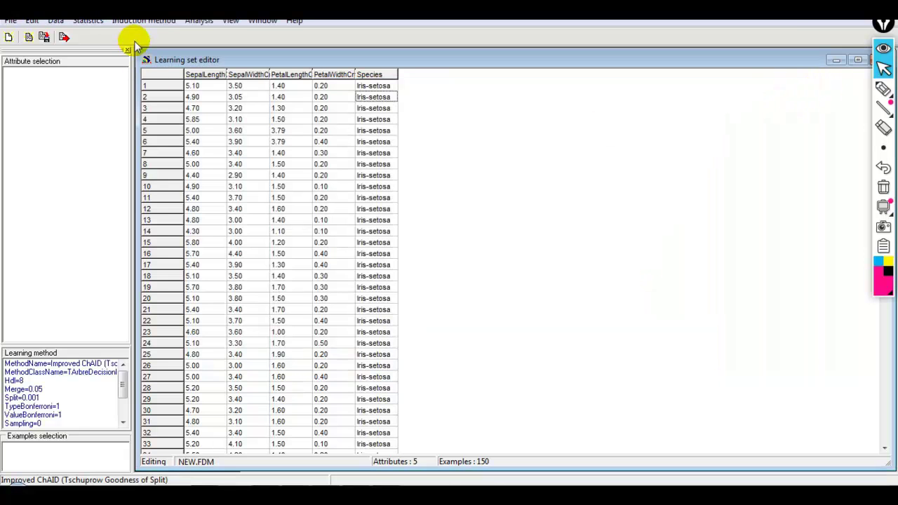
- Plot a bivariate scatterplot of the whole dataset with SepalWidthCm on X and PetalWidthCm on Y, review it and close it
left_click(85, 22)
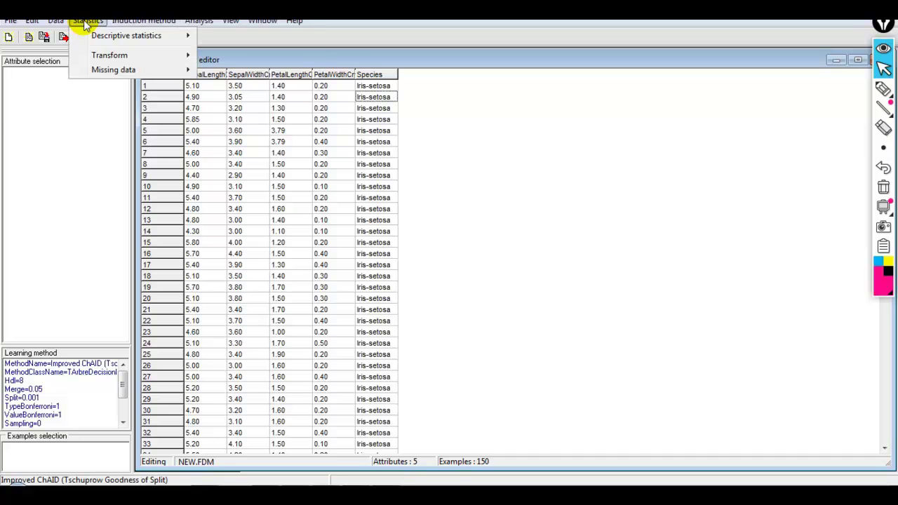
mouse_move(102, 33)
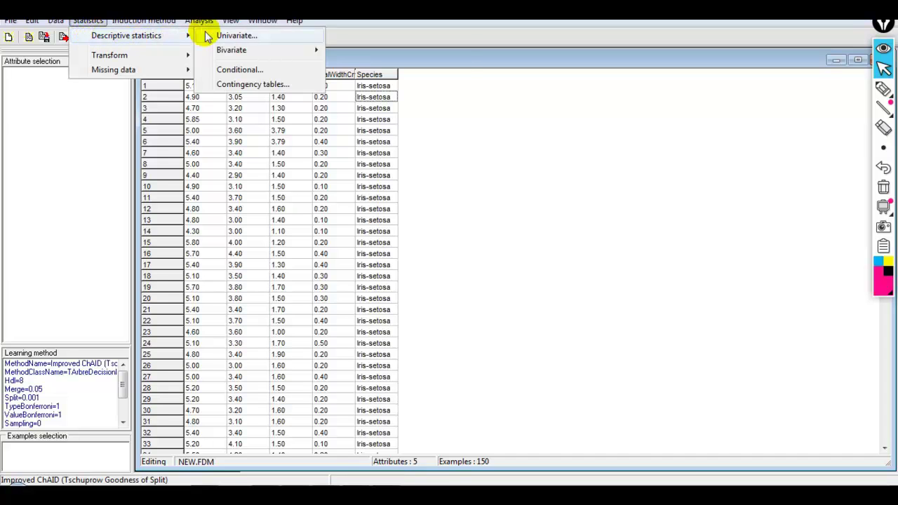
mouse_move(266, 53)
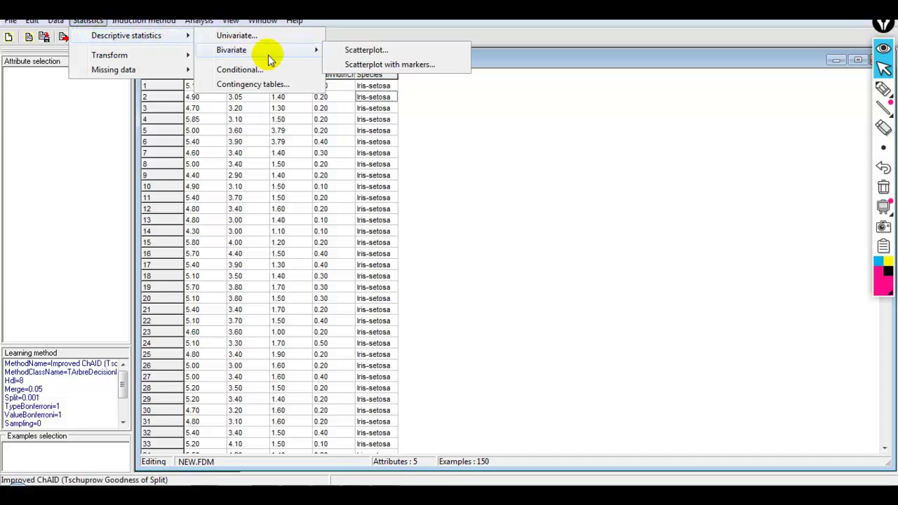
left_click(366, 51)
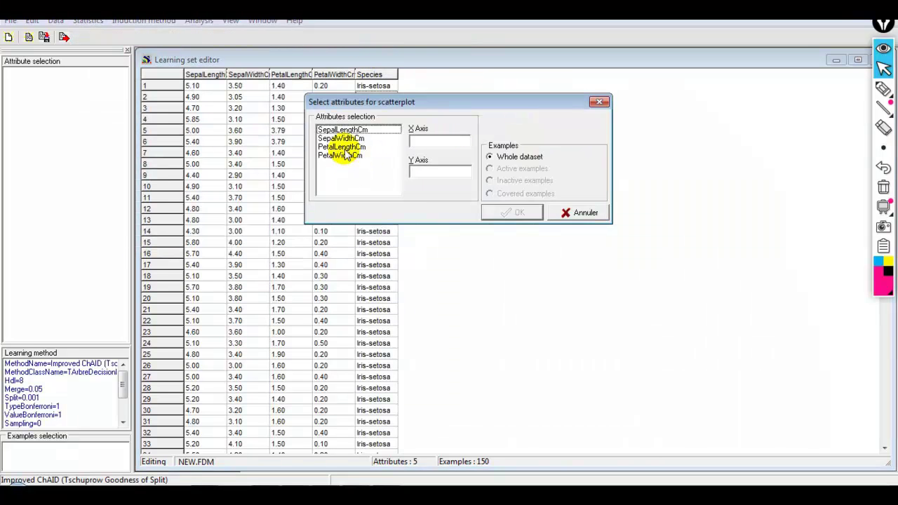
left_click_drag(343, 139, 453, 144)
left_click_drag(341, 155, 437, 172)
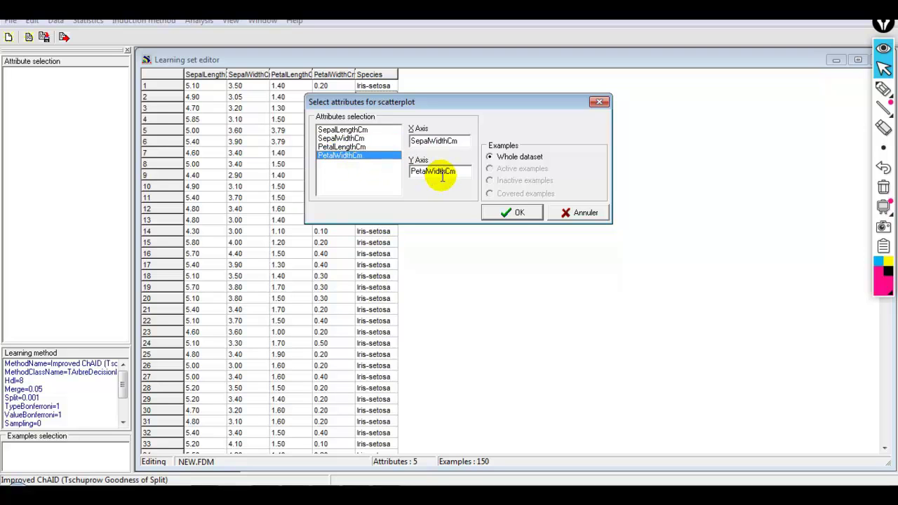
left_click(528, 216)
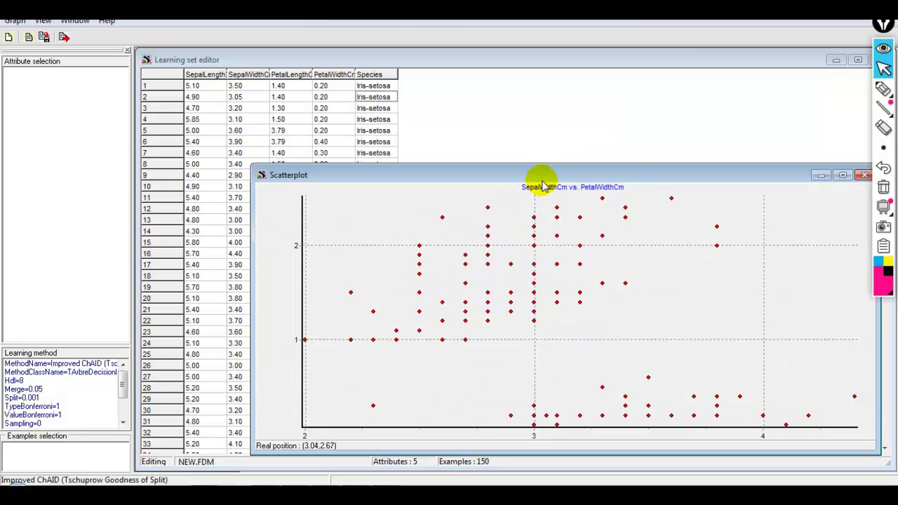
left_click_drag(541, 181, 469, 77)
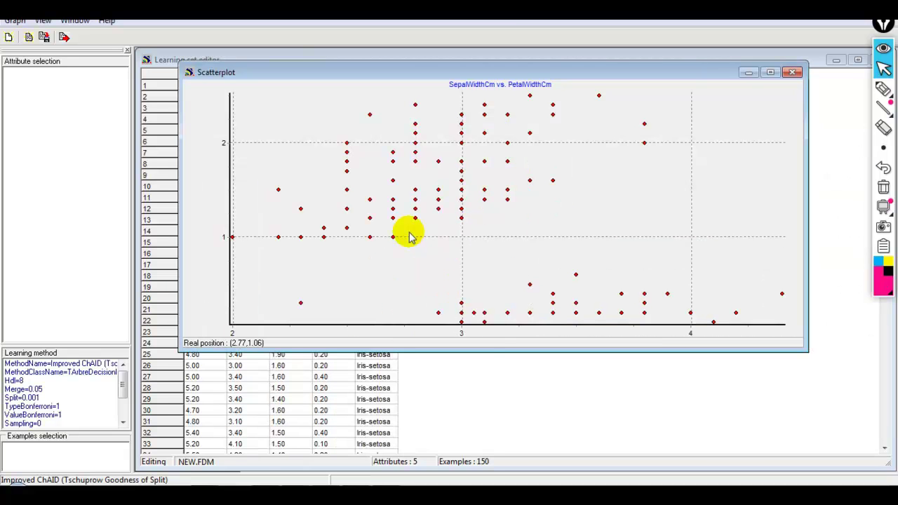
left_click(792, 72)
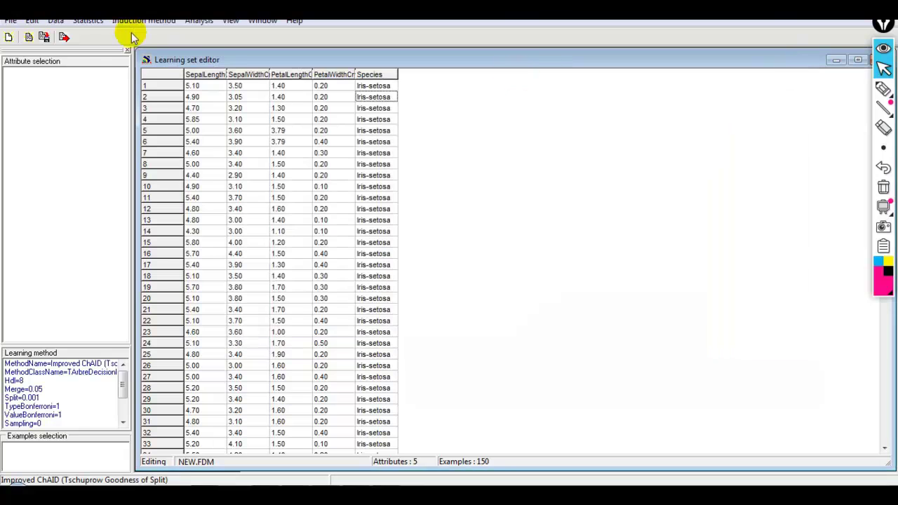
- Plot a scatterplot with markers by Species, using SepalLengthCm on X and PetalLengthCm on Y, review it and close it
left_click(88, 21)
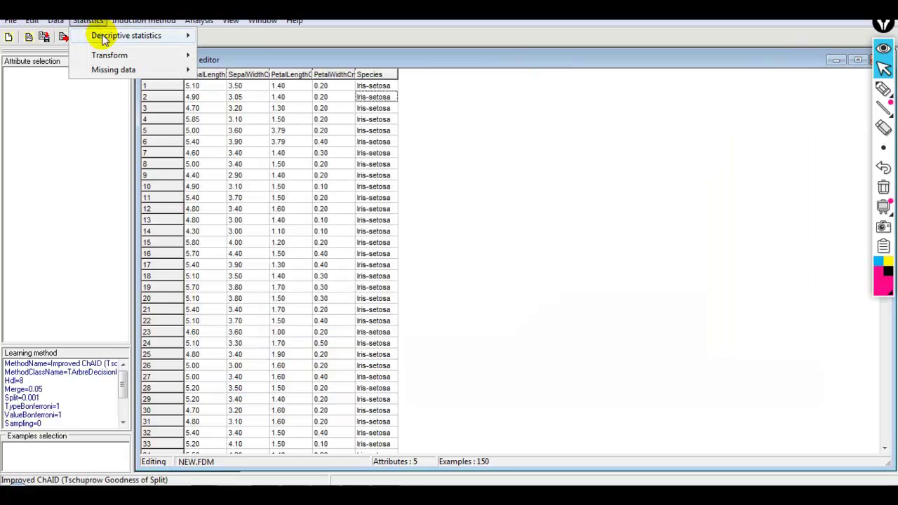
mouse_move(110, 36)
mouse_move(257, 56)
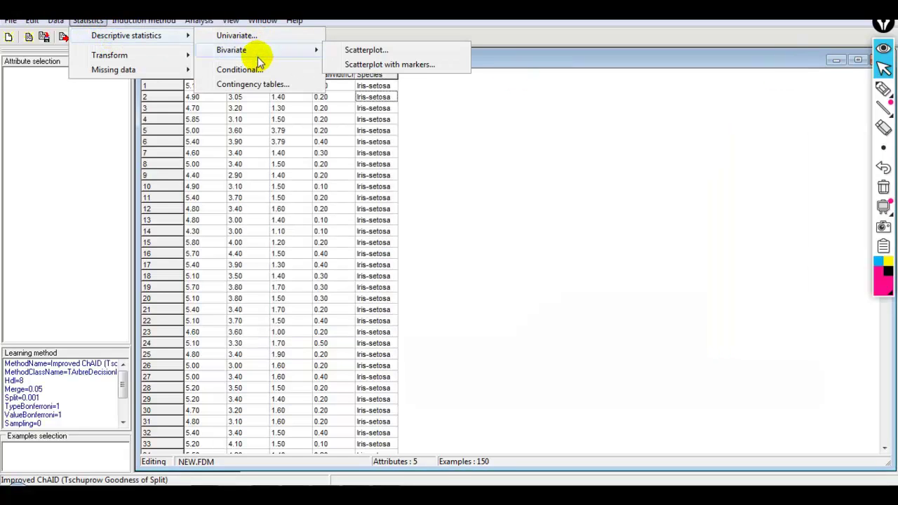
left_click(372, 65)
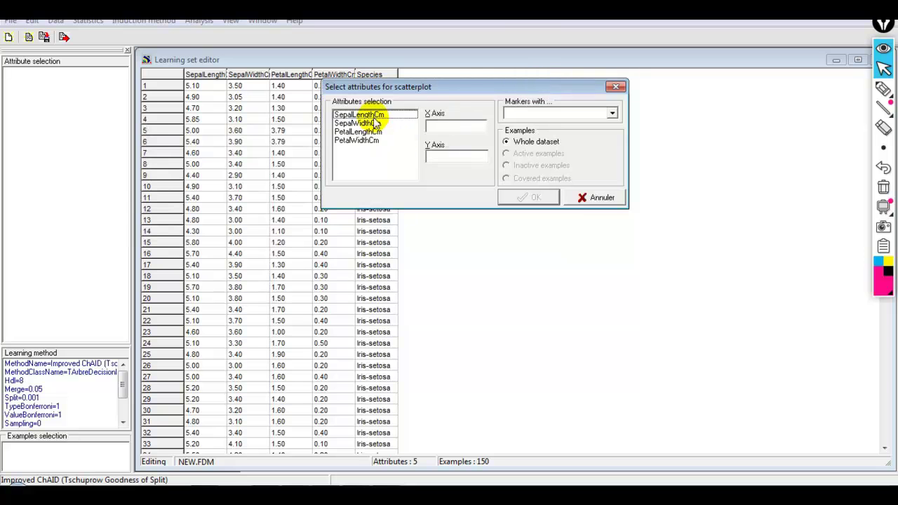
left_click_drag(372, 116, 458, 126)
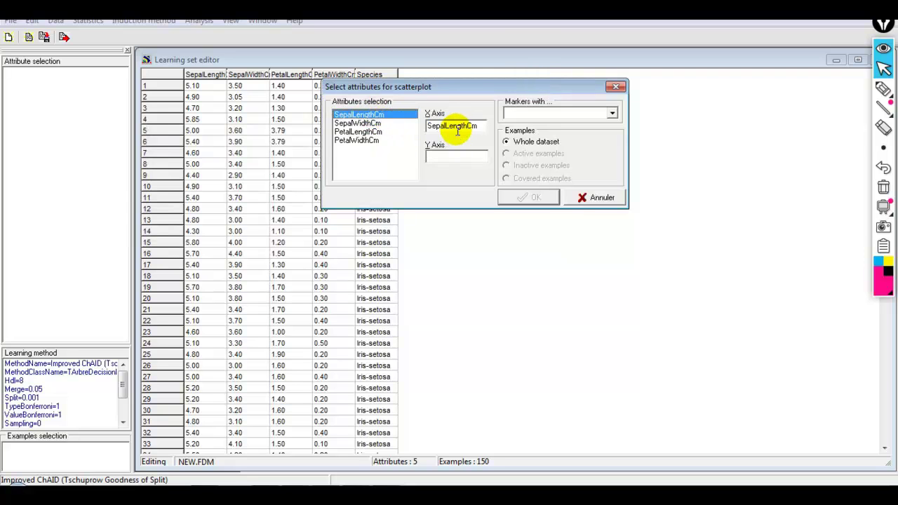
left_click_drag(354, 132, 454, 160)
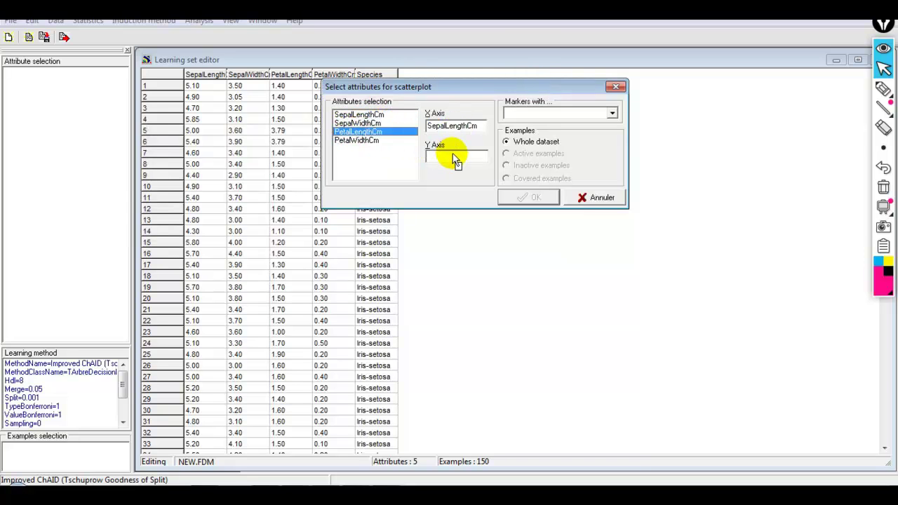
left_click(614, 116)
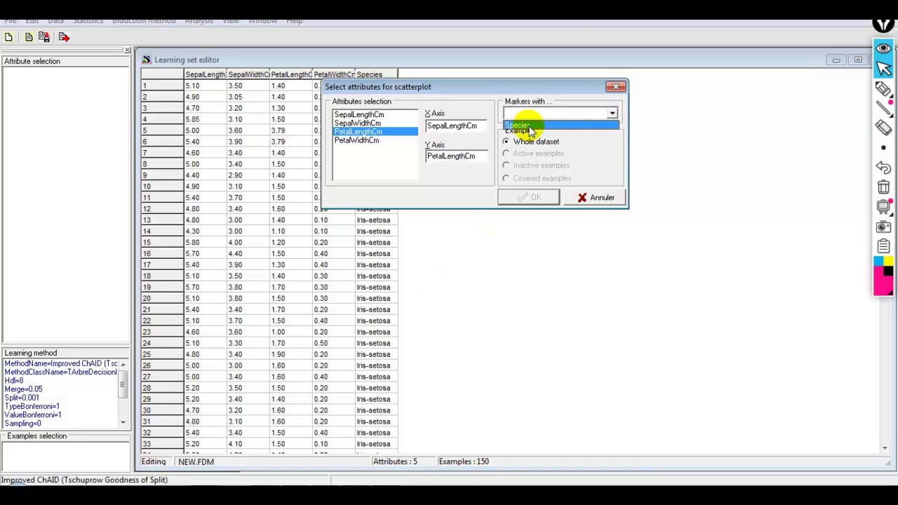
left_click(530, 127)
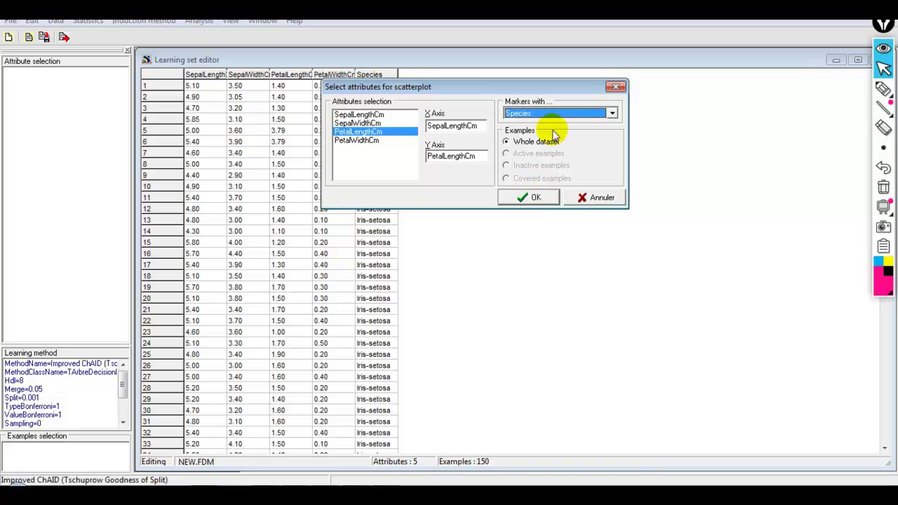
left_click(538, 199)
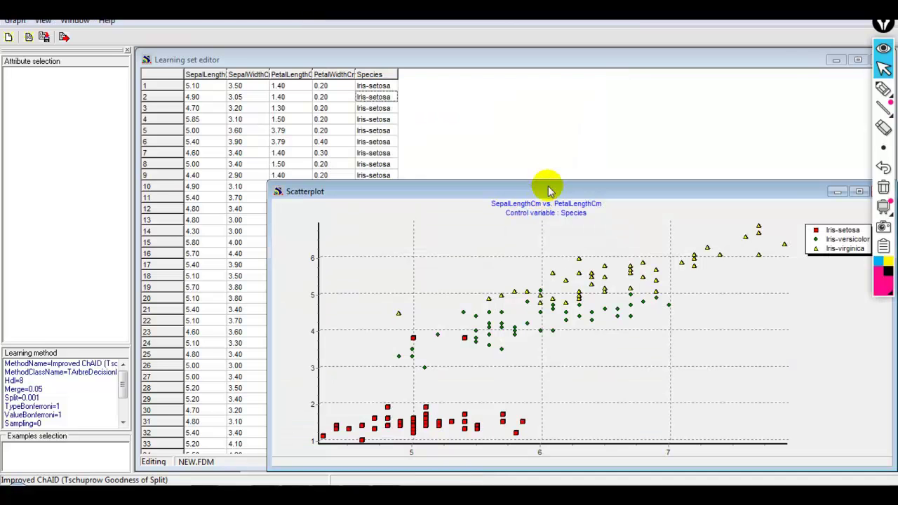
left_click_drag(551, 190, 438, 65)
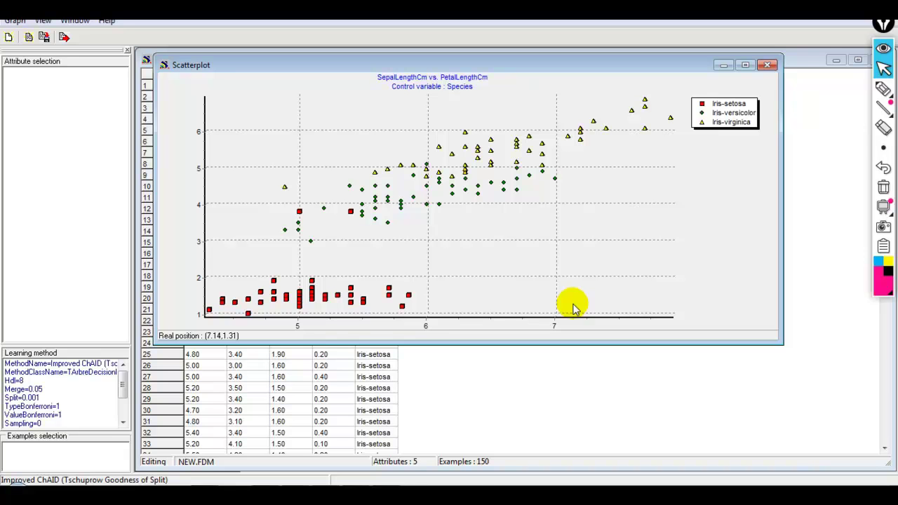
left_click(768, 65)
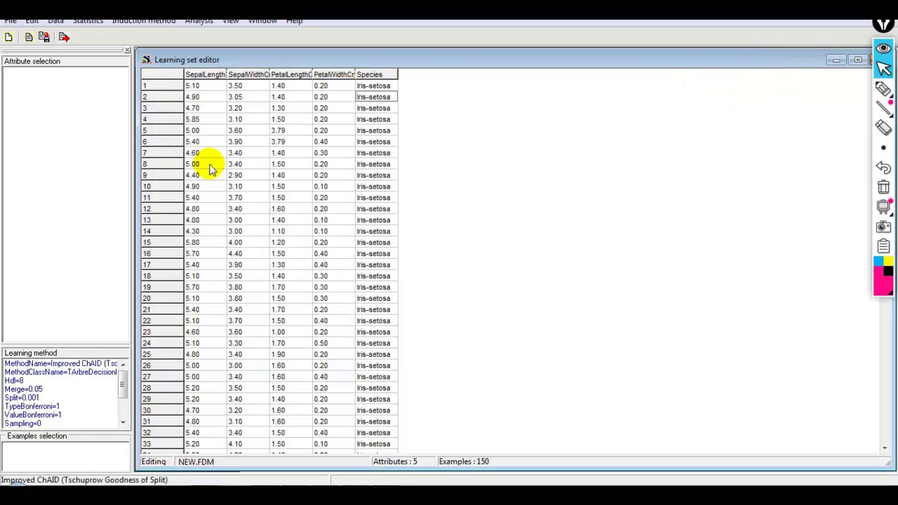
- Open the class attribute definition and assign Species as the class
left_click(200, 22)
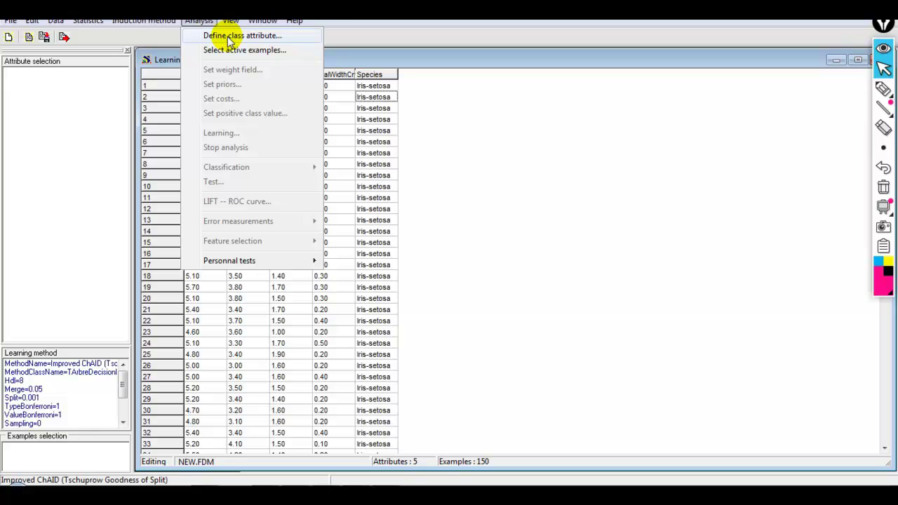
left_click(229, 37)
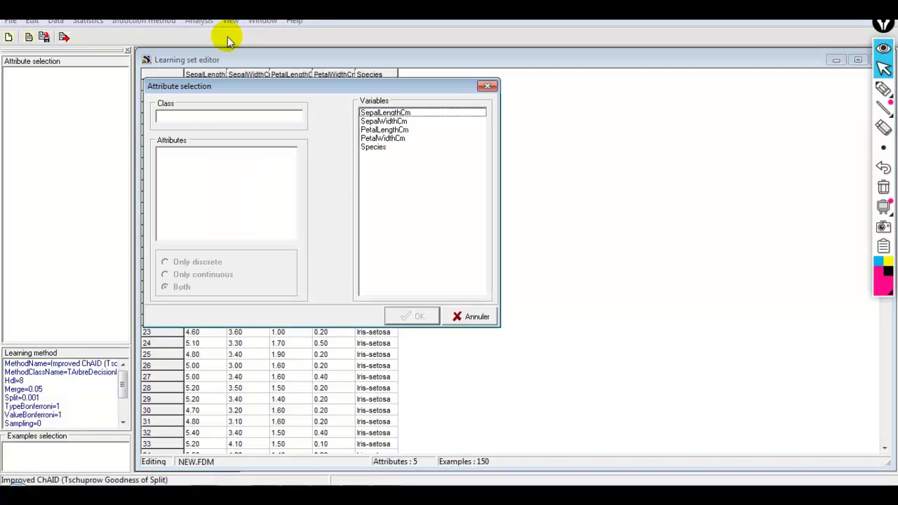
left_click_drag(306, 86, 519, 61)
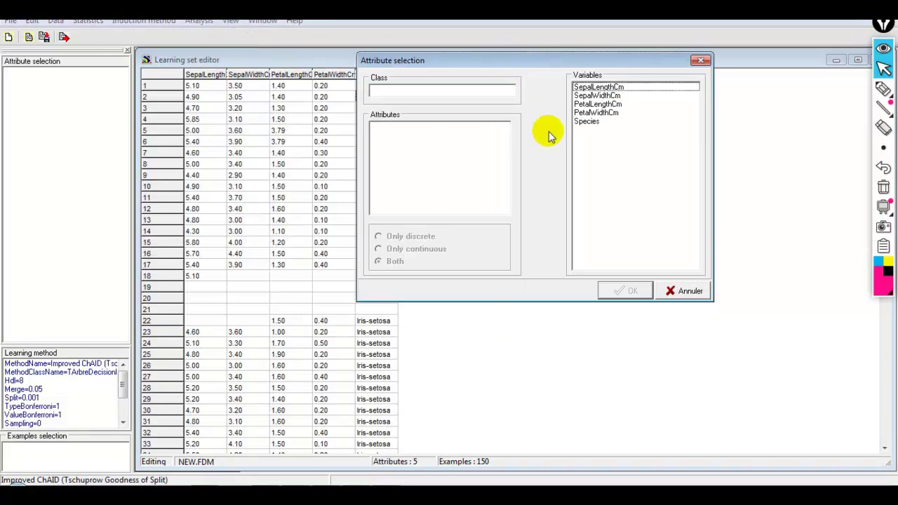
left_click(587, 123)
left_click_drag(586, 125, 386, 89)
- Assign SepalLengthCm, SepalWidthCm, PetalLengthCm and PetalWidthCm as the predictive attributes and confirm the attribute selection
left_click(593, 87)
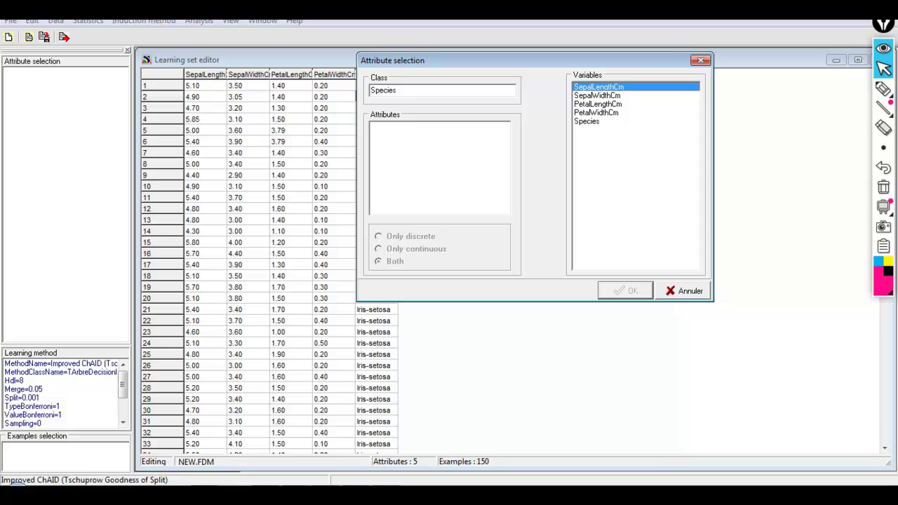
key("shift+Down")
key("shift+Down")
key("shift+Down")
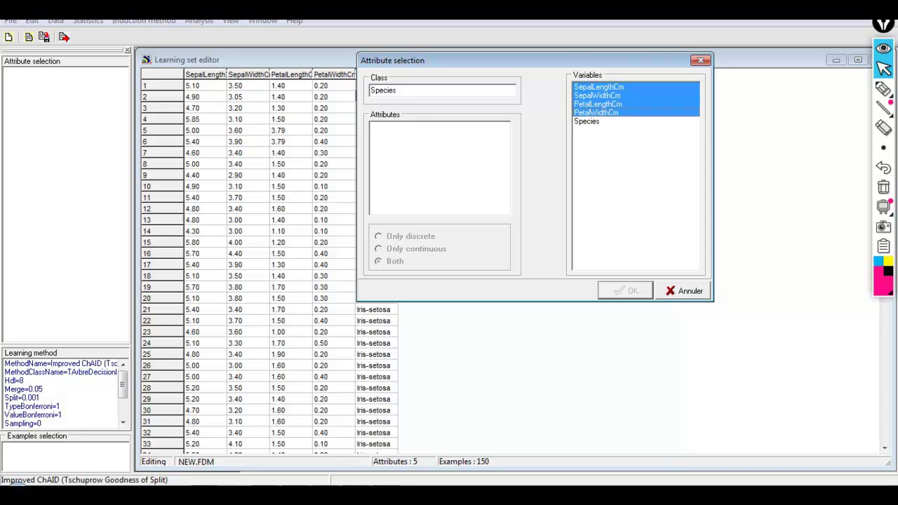
left_click_drag(605, 98, 379, 157)
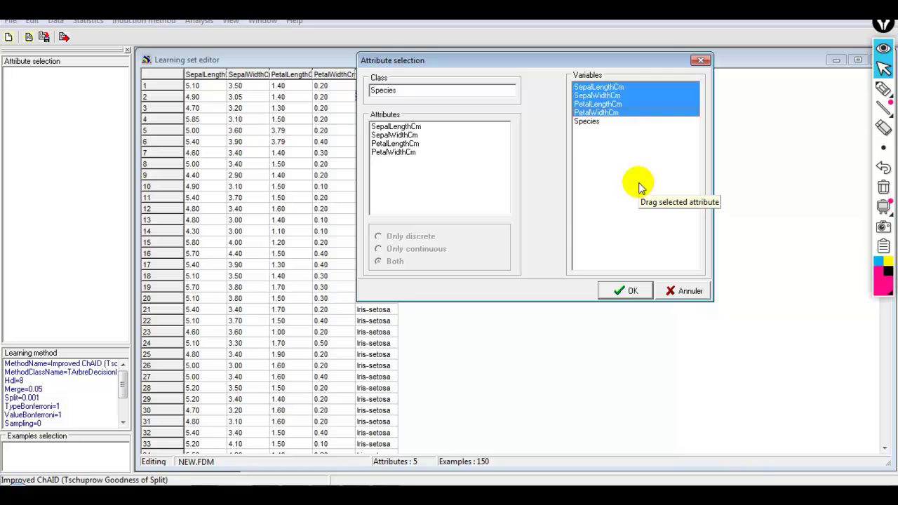
left_click(631, 291)
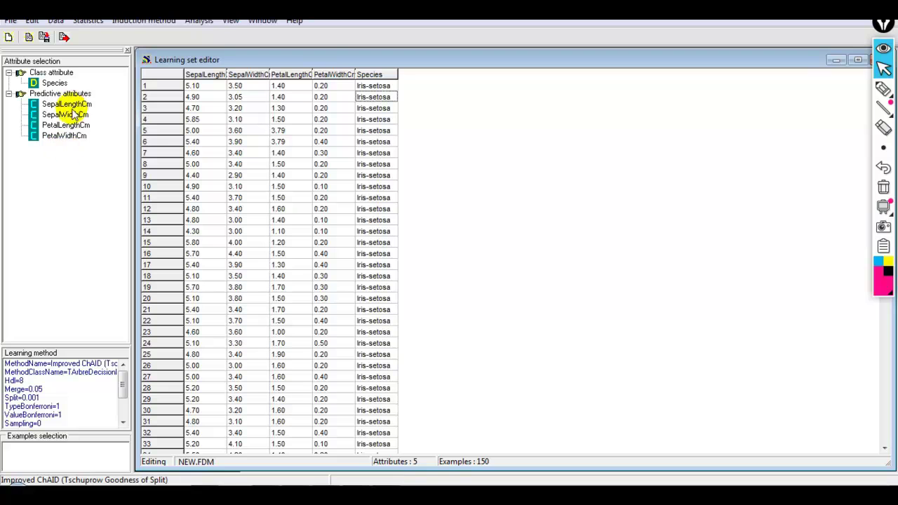
- Filter the active examples by random sampling, with a sample size of 80% and the Random sampling strategy
left_click(199, 21)
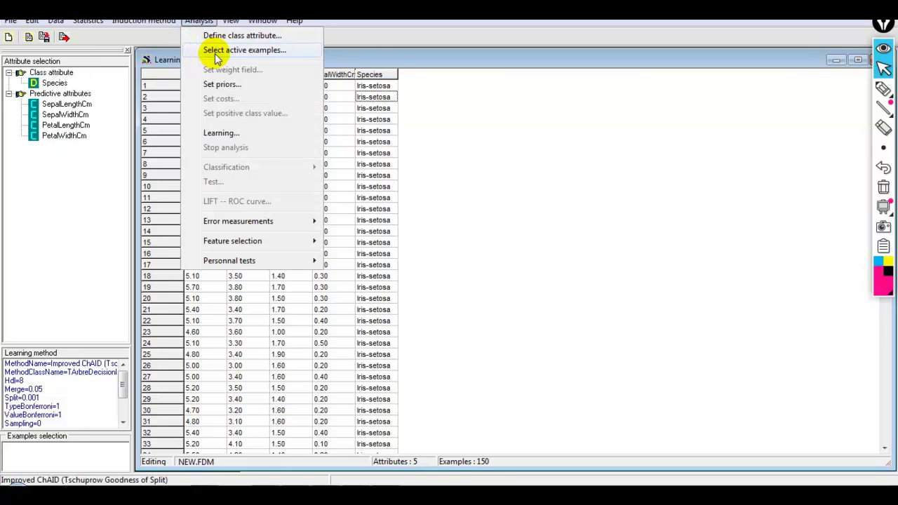
left_click(215, 56)
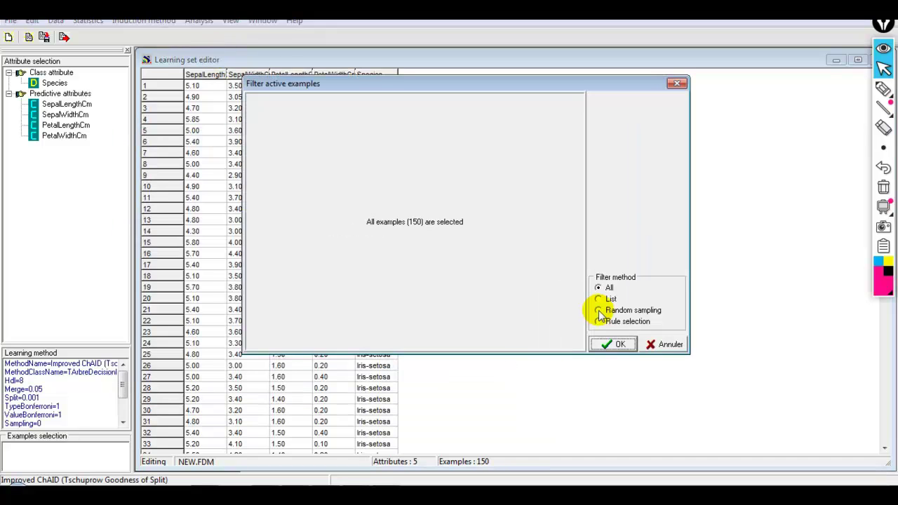
left_click(599, 310)
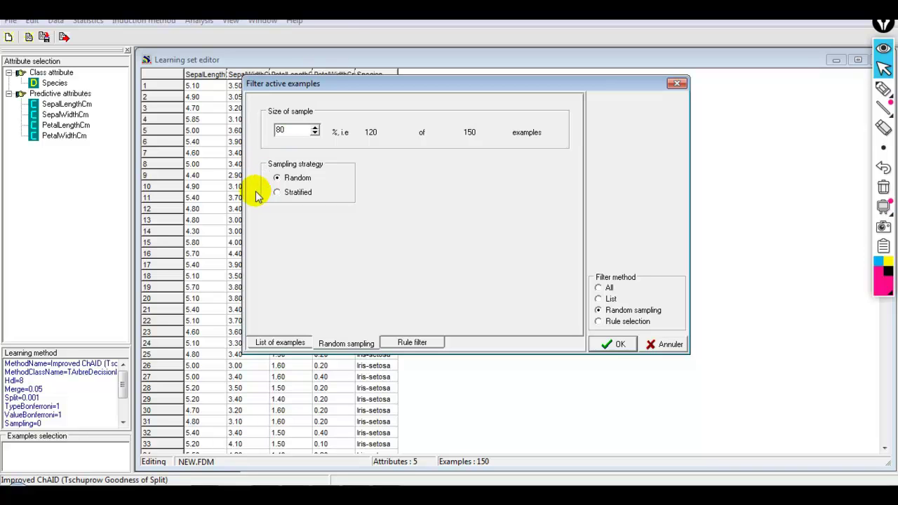
left_click(619, 345)
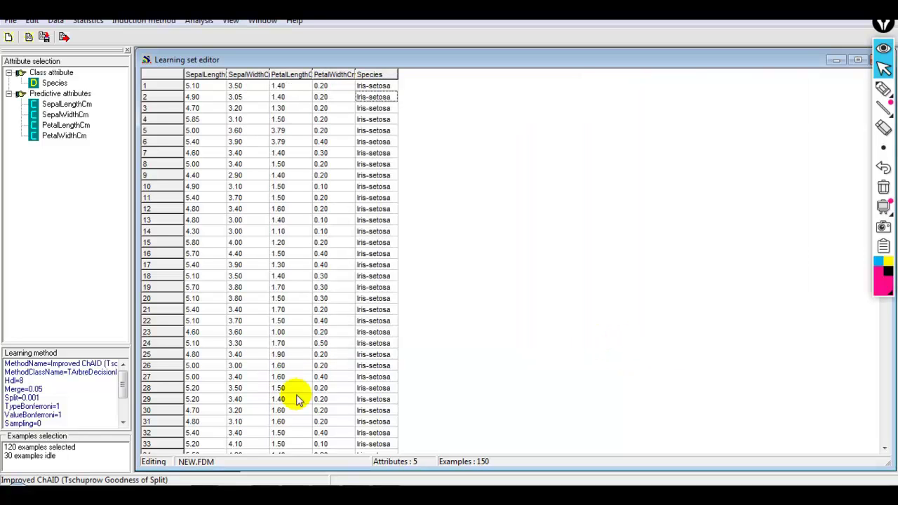
mouse_move(15, 449)
left_mouse_down()
mouse_move(31, 431)
mouse_move(17, 446)
left_mouse_up()
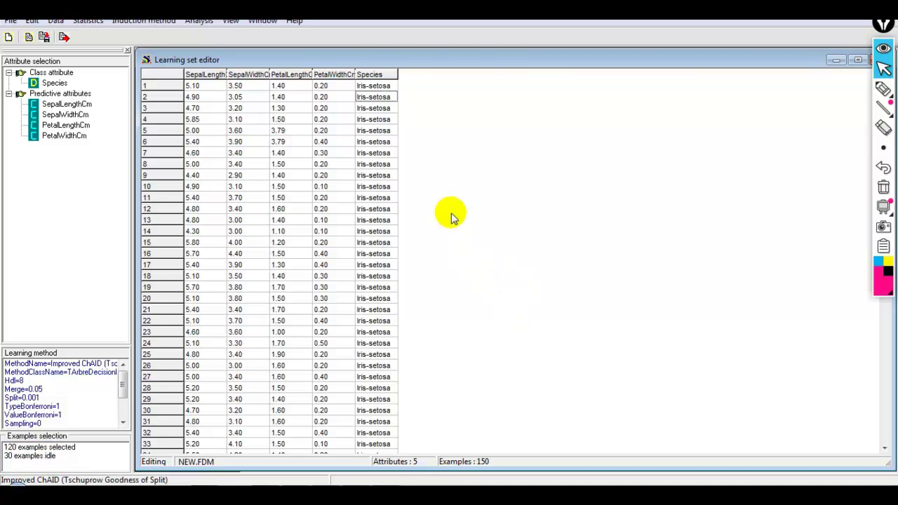
- Open the standard induction algorithms and examine the methods offered under Induction Graph, Rule Induction, Neural network, Discriminant analysis, Decision list and Other
left_click(198, 21)
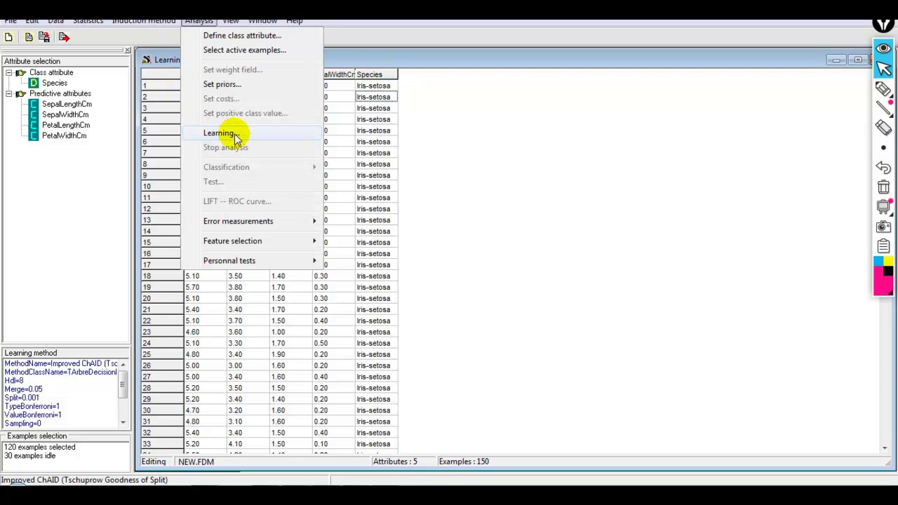
mouse_move(143, 21)
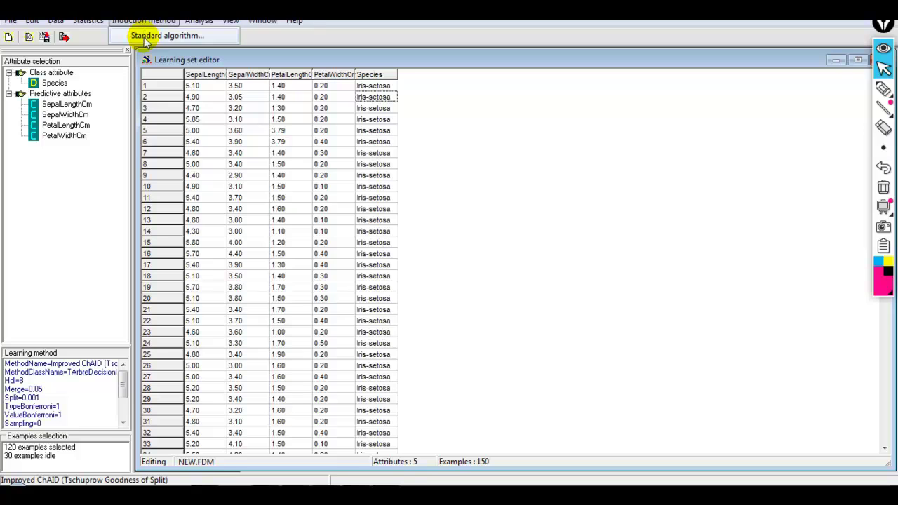
left_click(146, 36)
left_click_drag(354, 169, 363, 67)
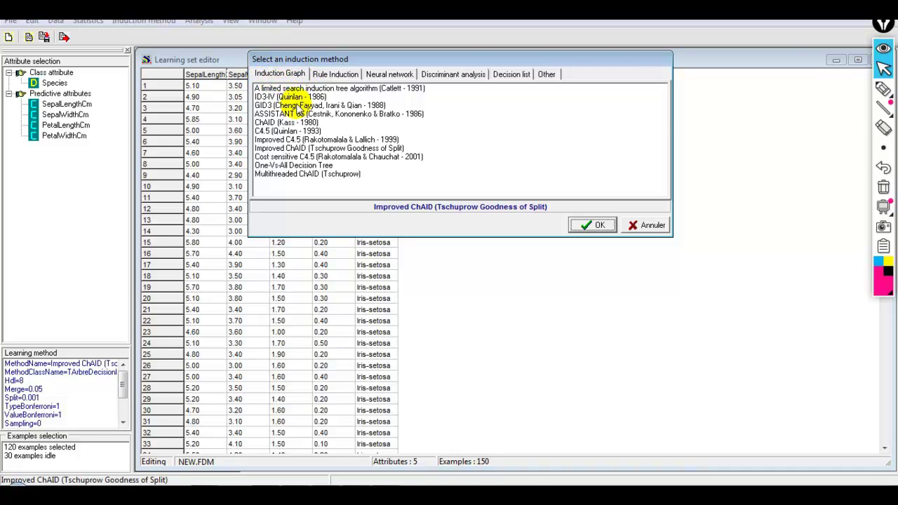
left_click(289, 123)
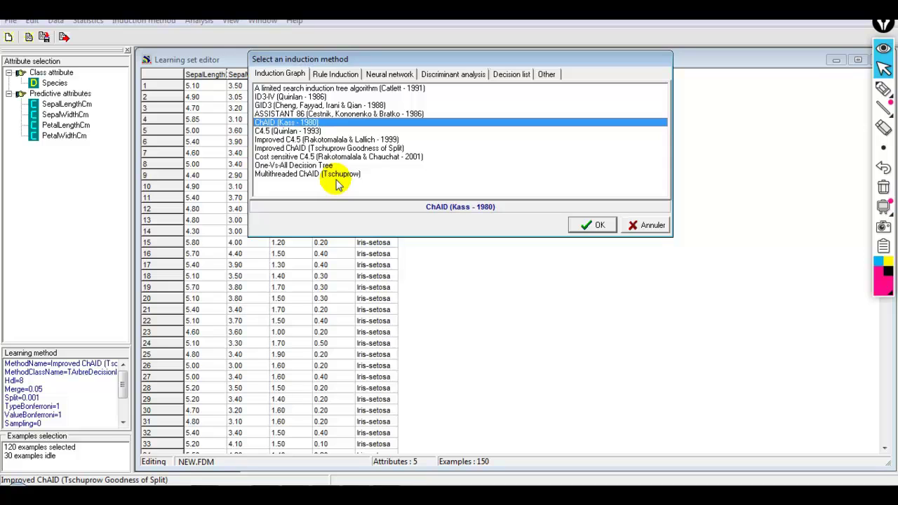
left_click(334, 76)
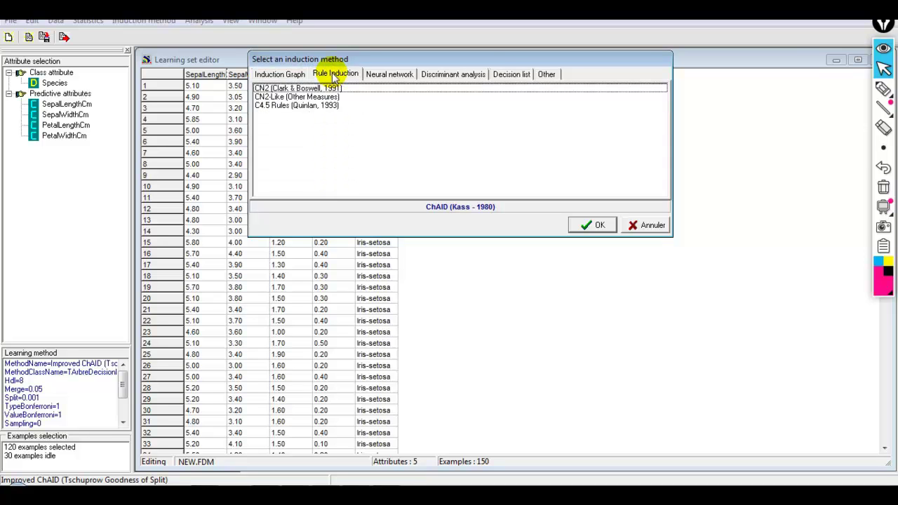
left_click(402, 78)
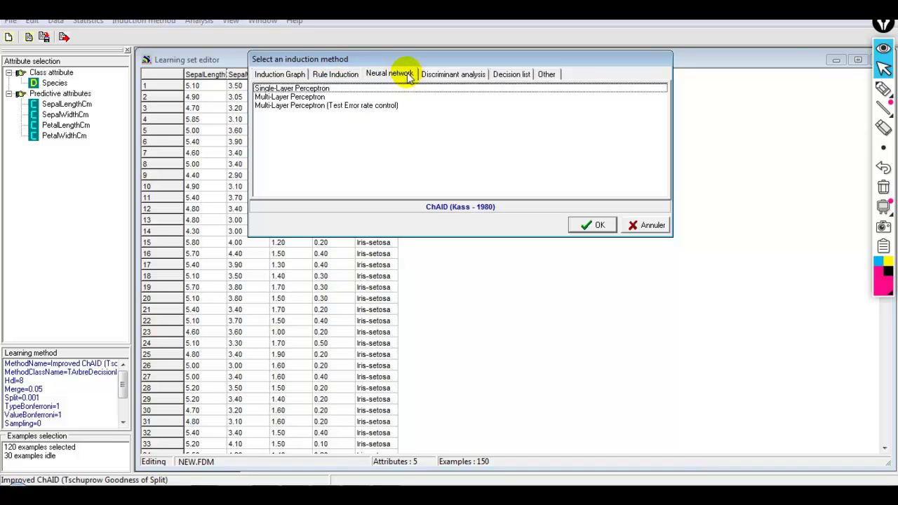
left_click(445, 79)
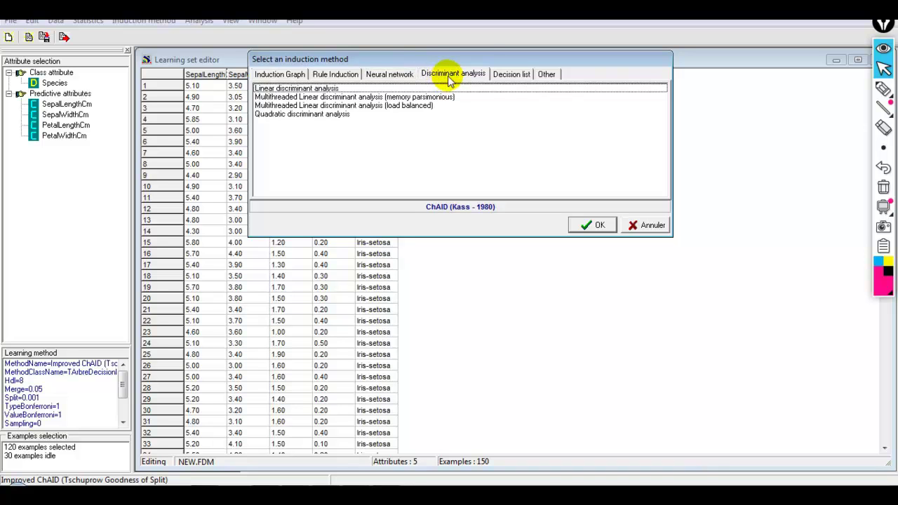
left_click(517, 76)
left_click(549, 77)
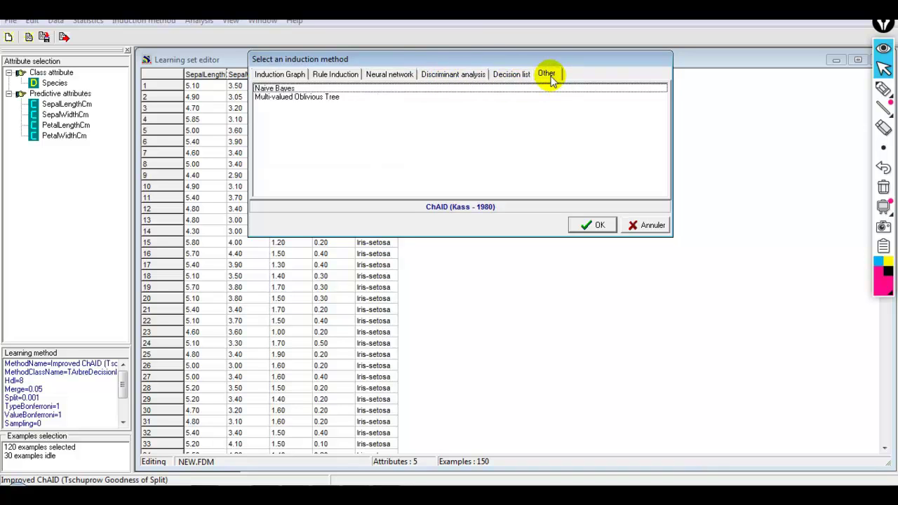
- Set C4.5 (Quinlan - 1993) as the induction method with pruning confidence level 25 and leaf size 2, and run the learning
left_click(279, 75)
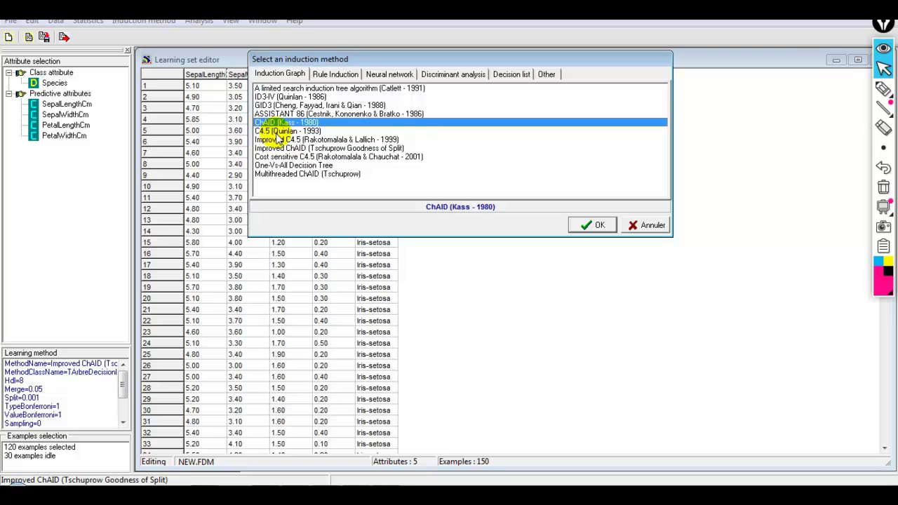
left_click(277, 132)
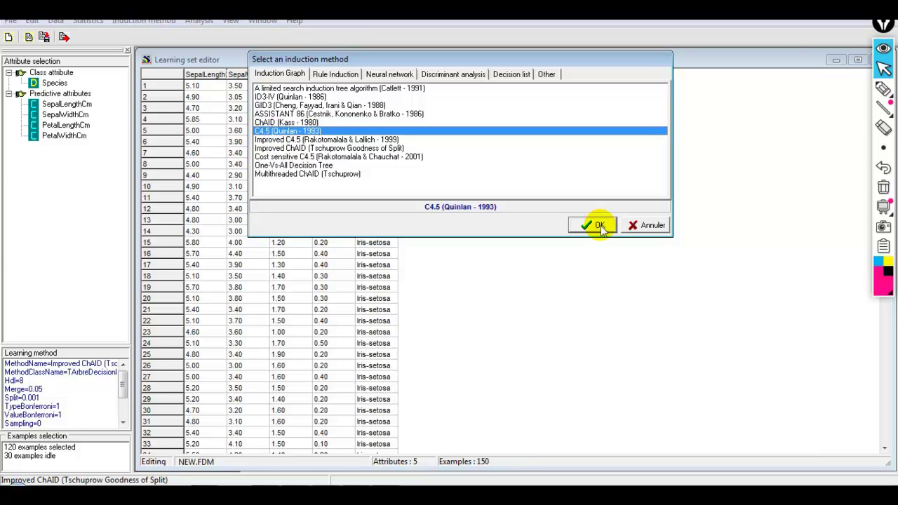
left_click(600, 226)
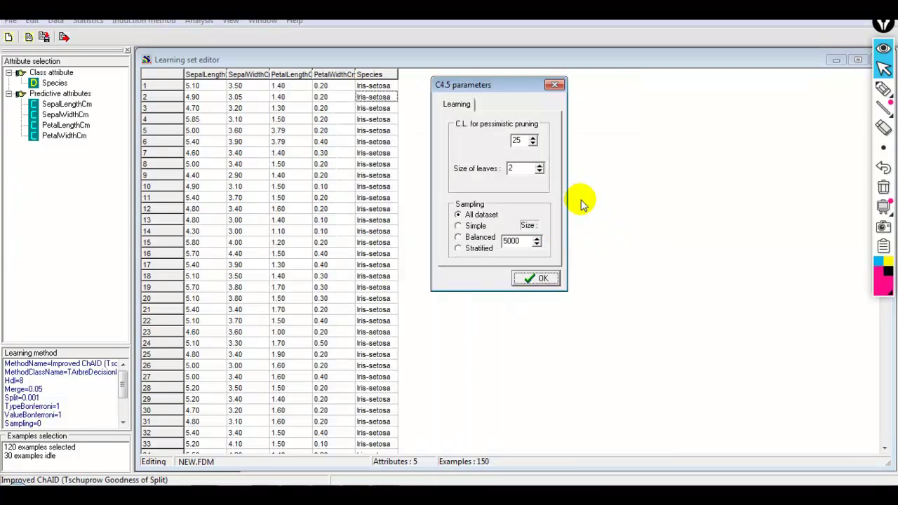
left_click(543, 280)
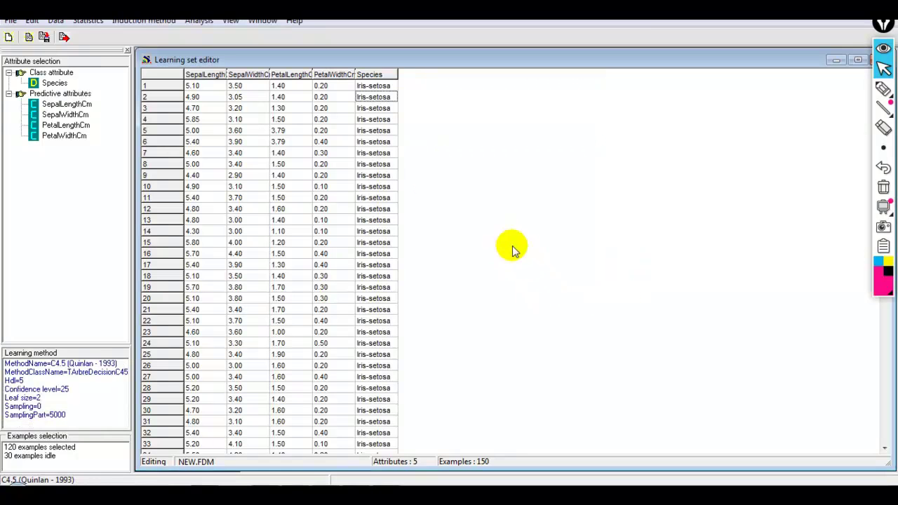
left_click(197, 21)
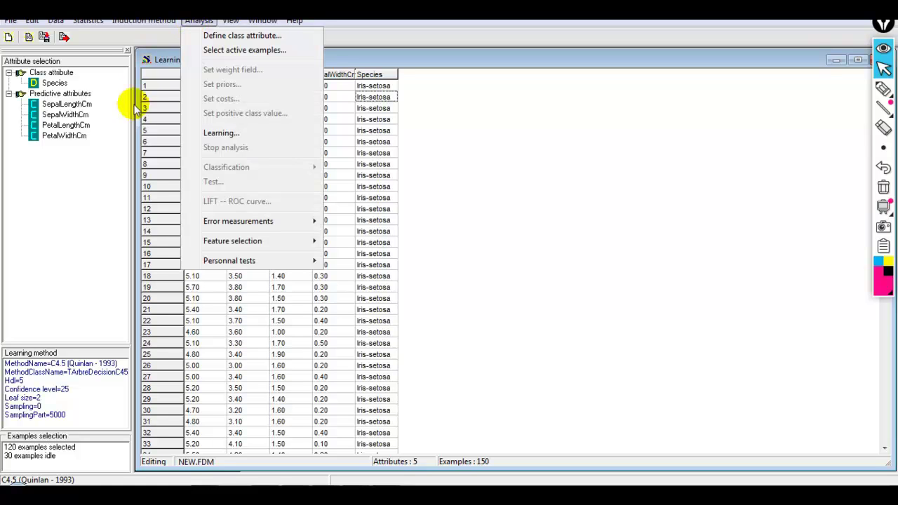
left_click(230, 137)
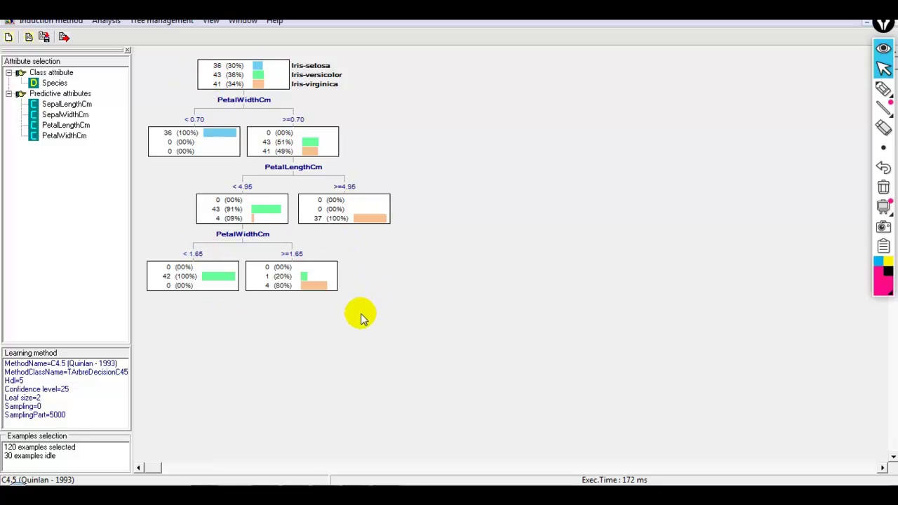
- Test the decision tree on the inactive examples of the database, review the confusion matrix and close it
left_click(108, 21)
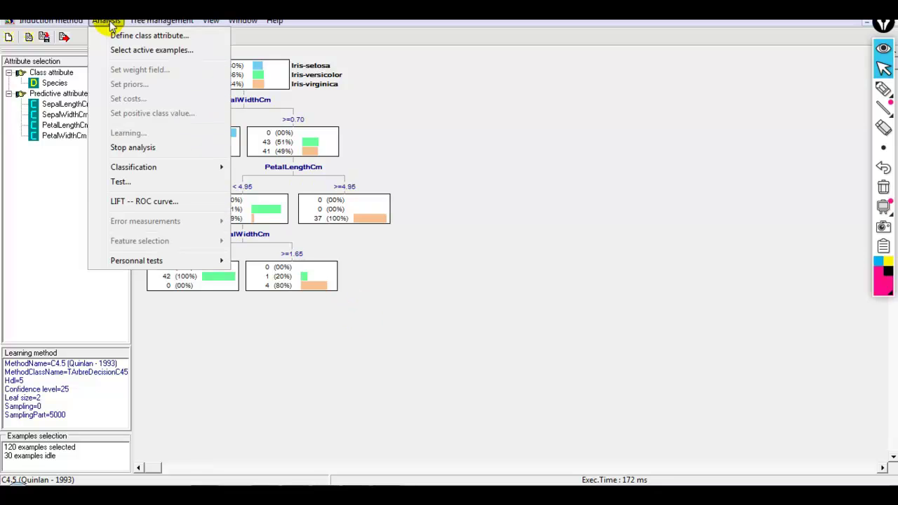
left_click(120, 181)
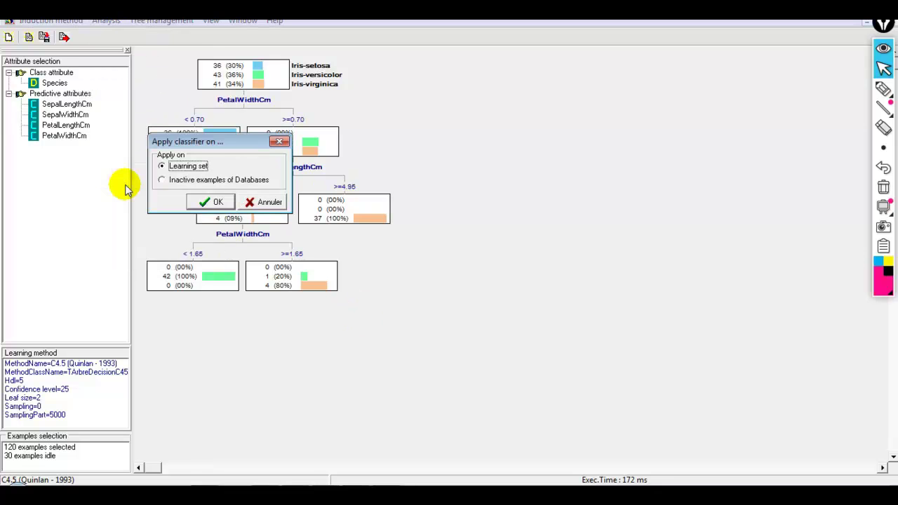
left_click_drag(214, 142, 478, 113)
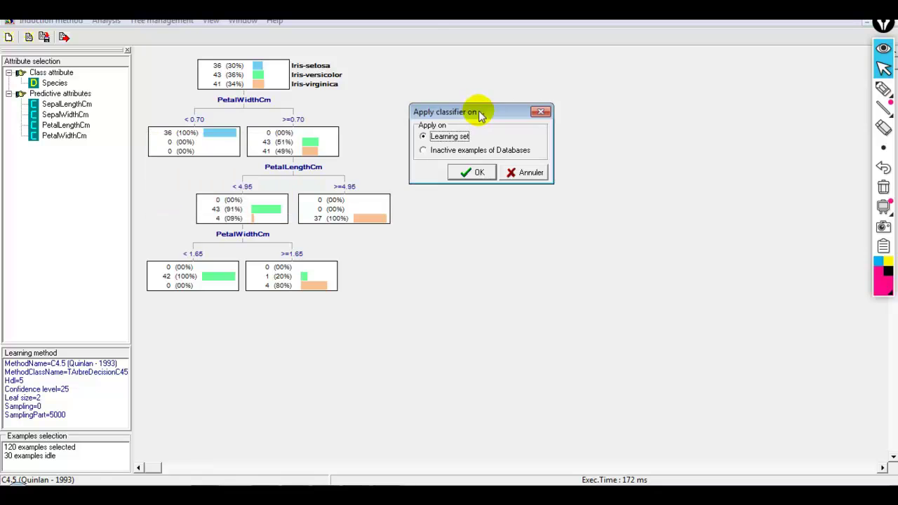
left_click(437, 156)
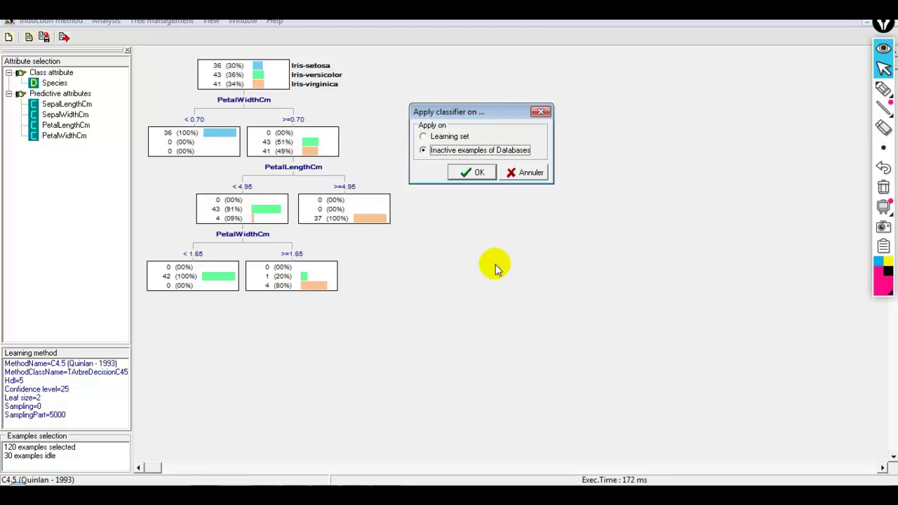
left_click(477, 173)
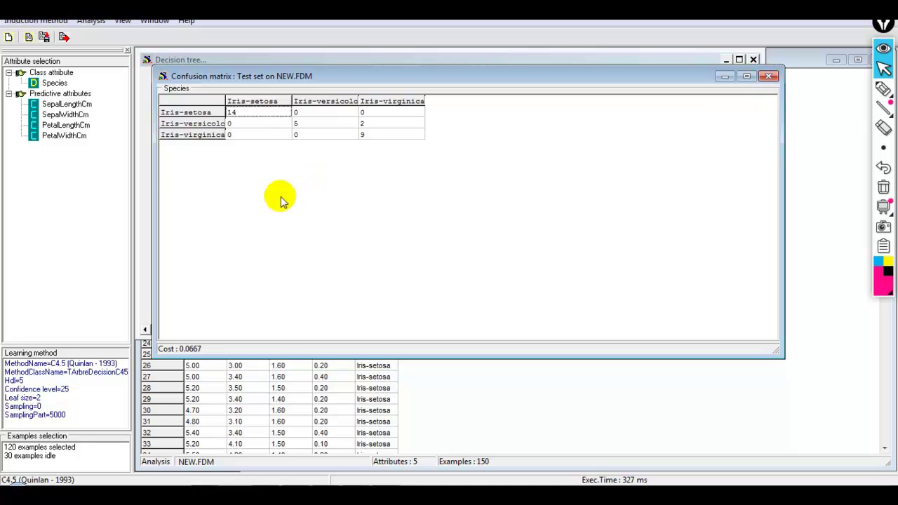
left_click(769, 76)
- Generate the LIFT and ROC curves targeting the class value Iris-setosa with SepalLengthCm as the ranking attribute
left_click(91, 20)
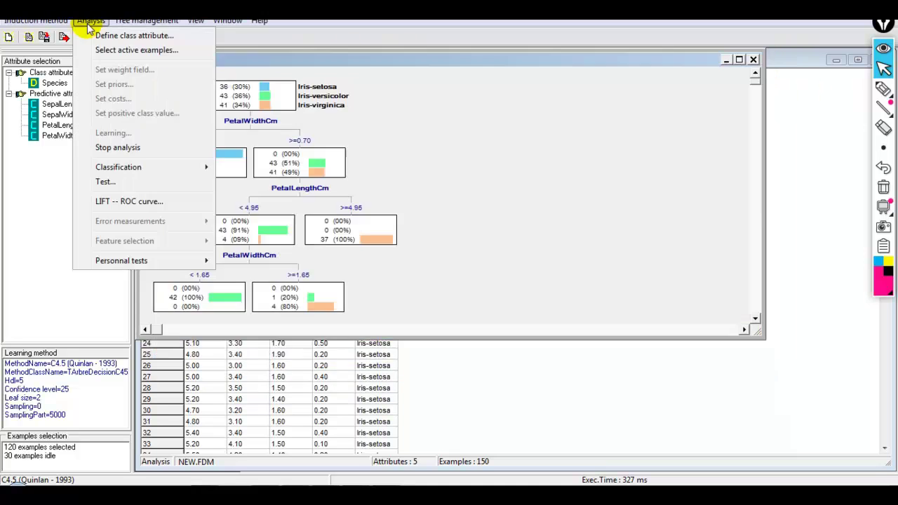
left_click(136, 205)
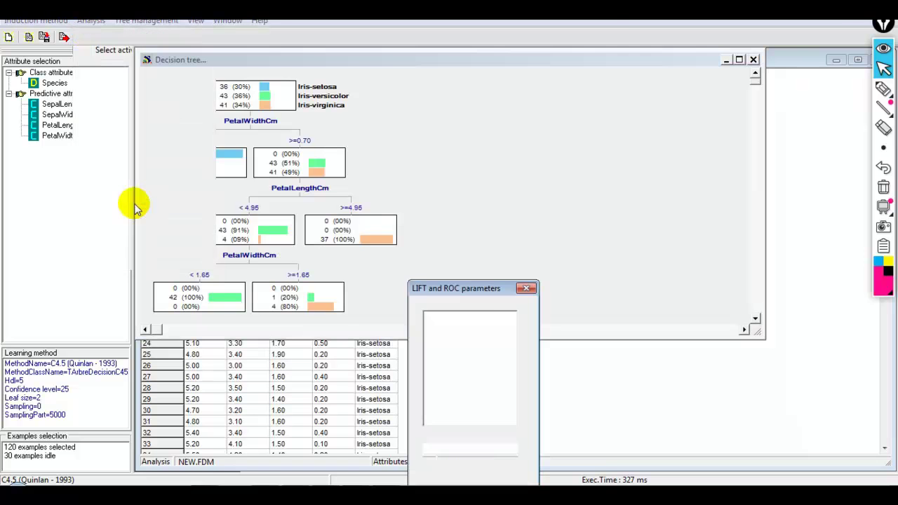
left_click_drag(477, 290, 463, 66)
left_click(430, 89)
left_click(494, 224)
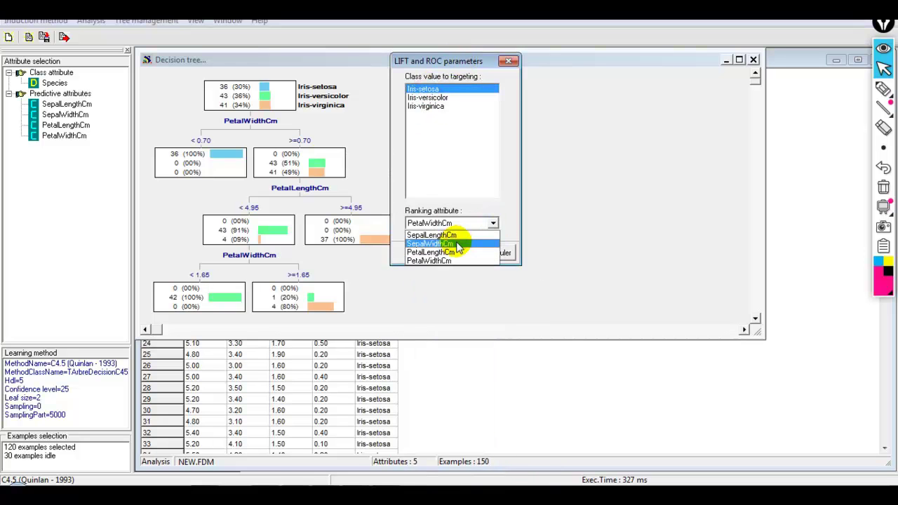
left_click(457, 239)
left_click(444, 253)
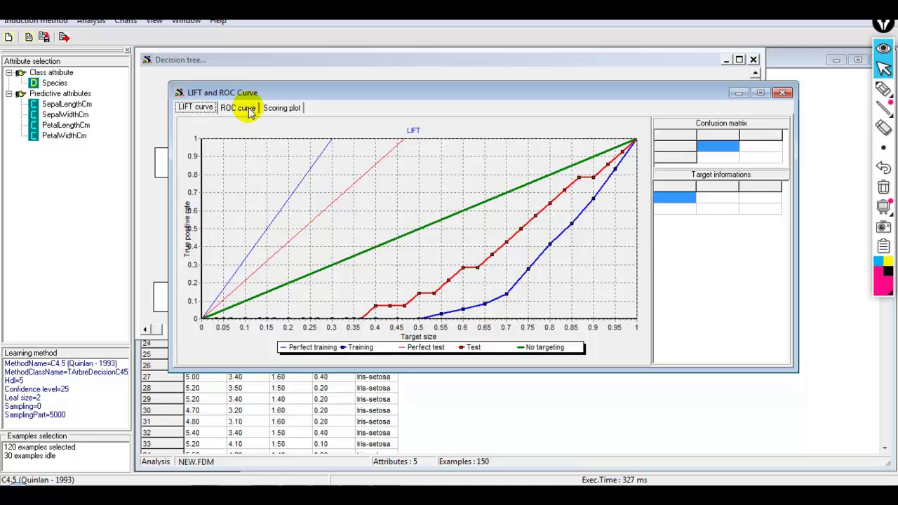
- Examine the ROC curve and the scoring plot of the LIFT and ROC results
left_click(238, 109)
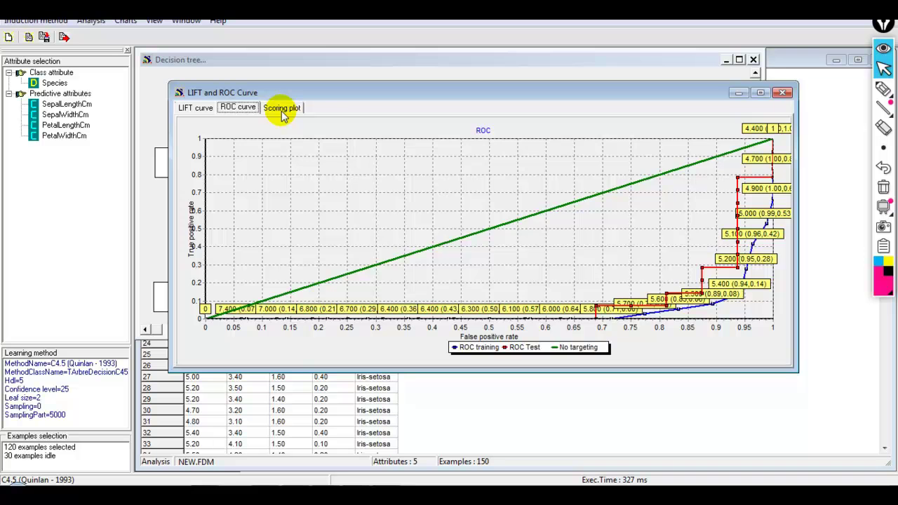
left_click(283, 110)
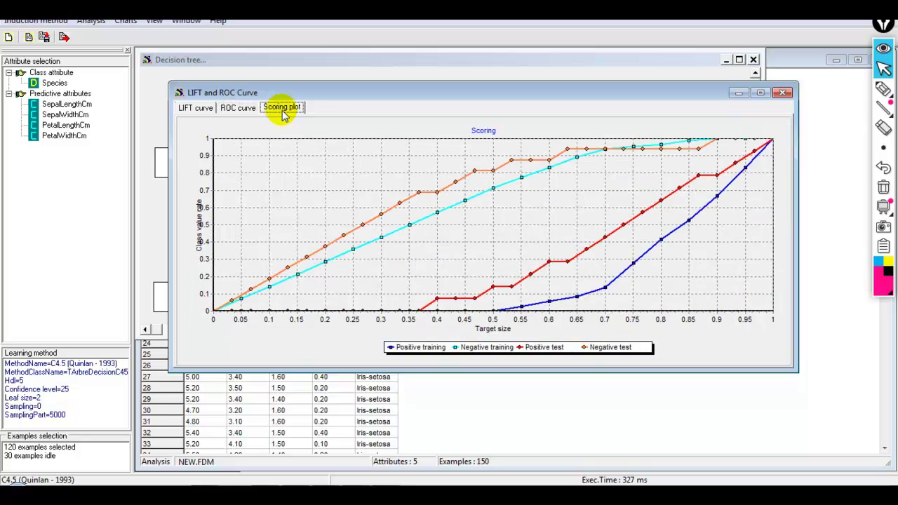
left_click(193, 108)
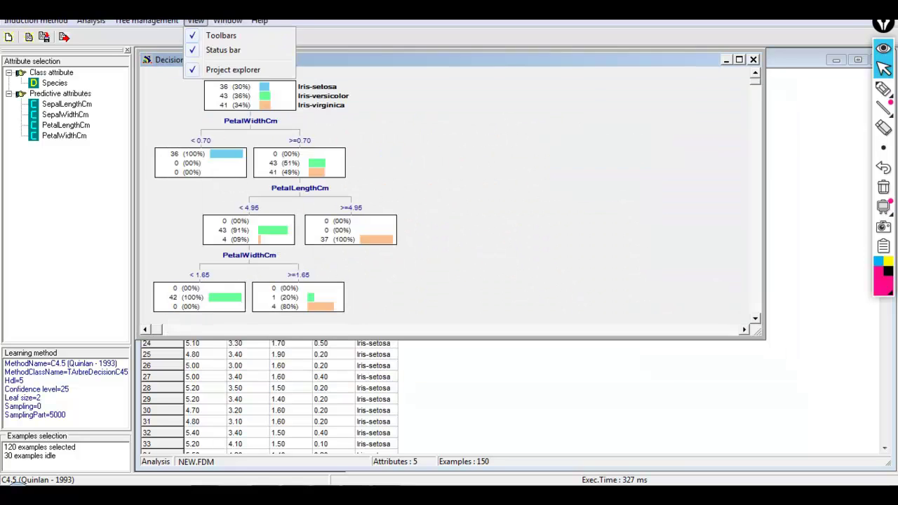
key("Escape")
- Bring up the learning set editor, then review the LIFT and ROC Curve figures in the Analysis Report
left_click(227, 21)
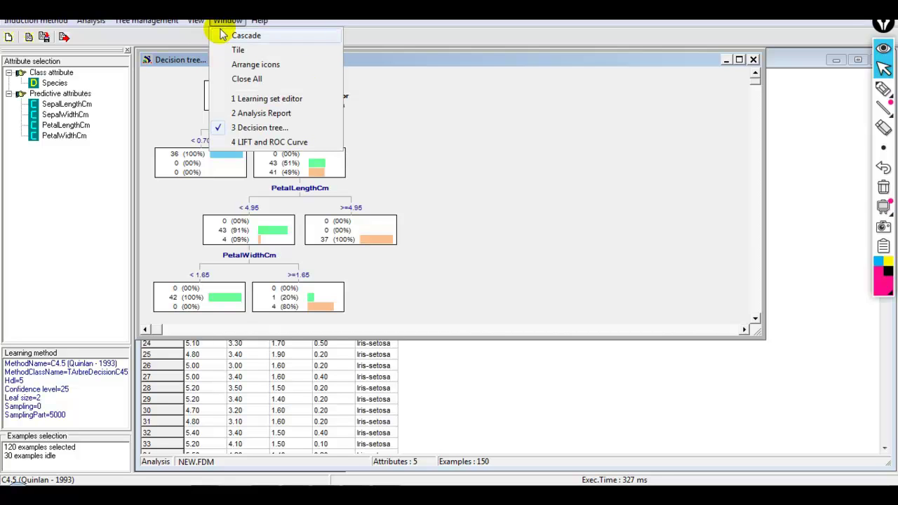
left_click(264, 103)
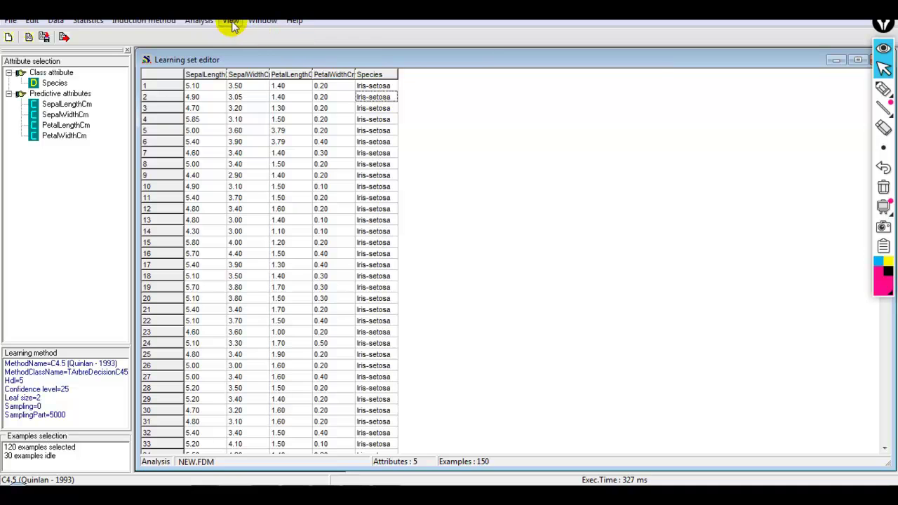
left_click(263, 20)
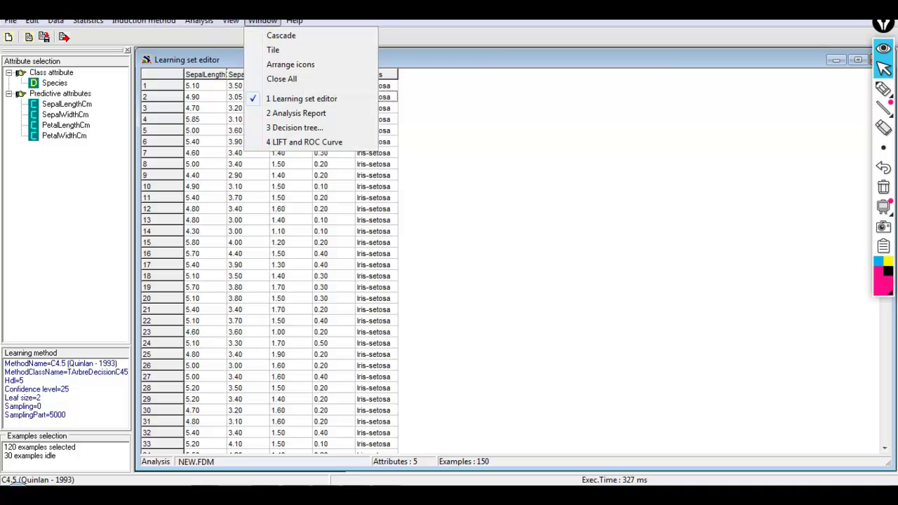
left_click(294, 114)
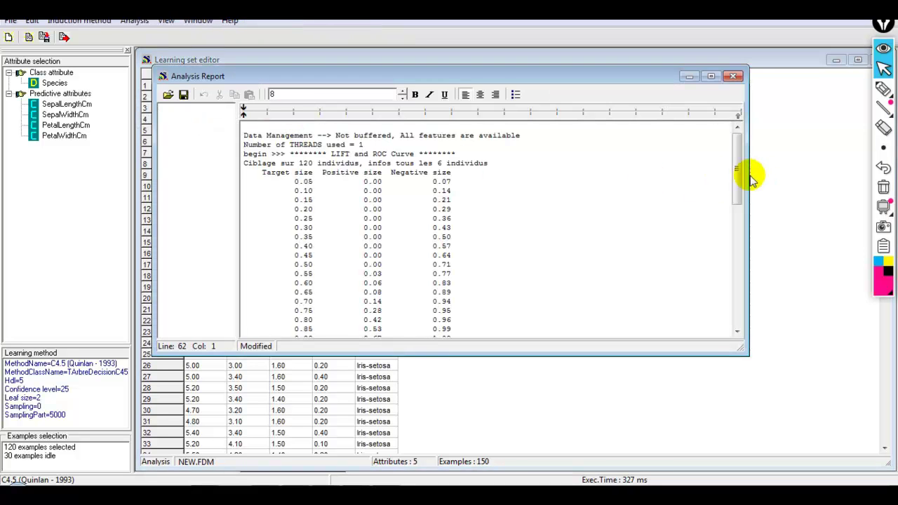
mouse_move(736, 173)
left_mouse_down()
mouse_move(737, 297)
mouse_move(725, 176)
left_mouse_up()
left_click(449, 60)
- Bring the decision tree window to the front, review the tree and close the window
left_click(230, 20)
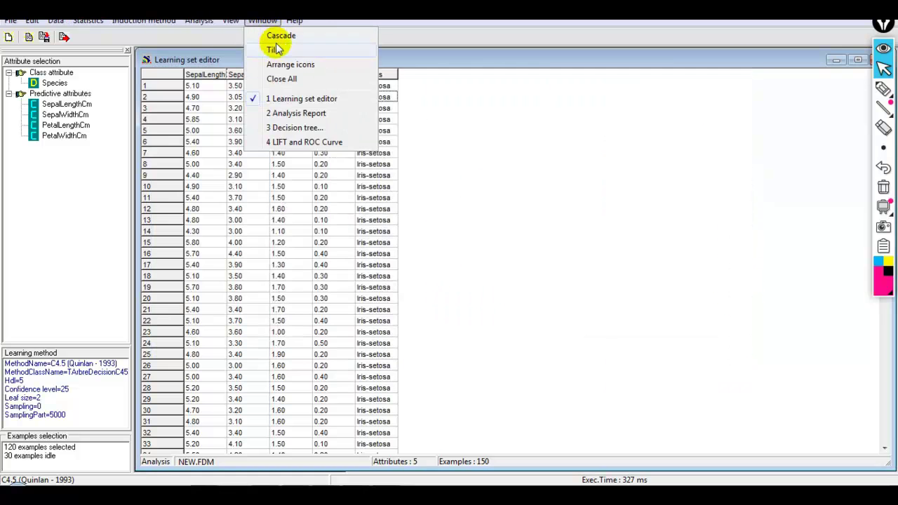
left_click(293, 127)
left_click_drag(395, 65, 439, 84)
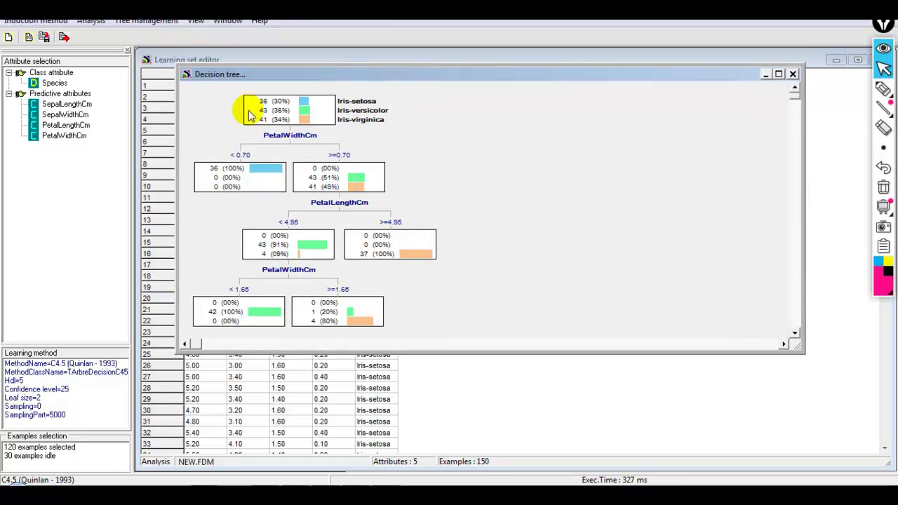
left_click(793, 73)
- Reopen the LIFT and ROC Curve window, go through its LIFT curve, ROC curve and scoring plot, and close it
left_click(230, 19)
mouse_move(262, 19)
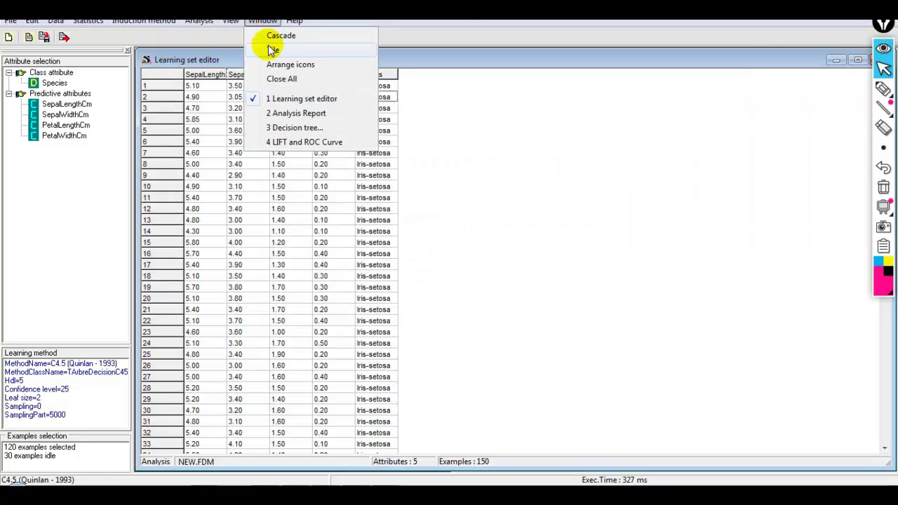
left_click(307, 143)
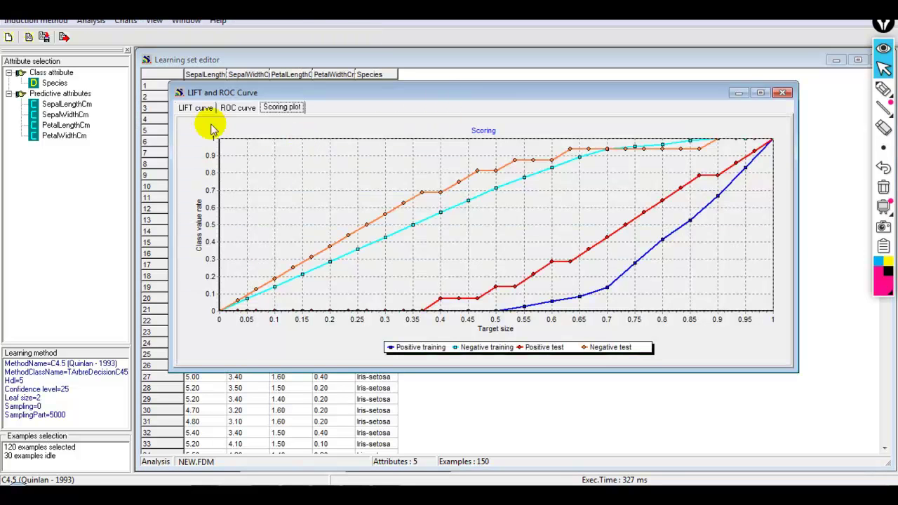
left_click(195, 110)
left_click(238, 107)
left_click(281, 107)
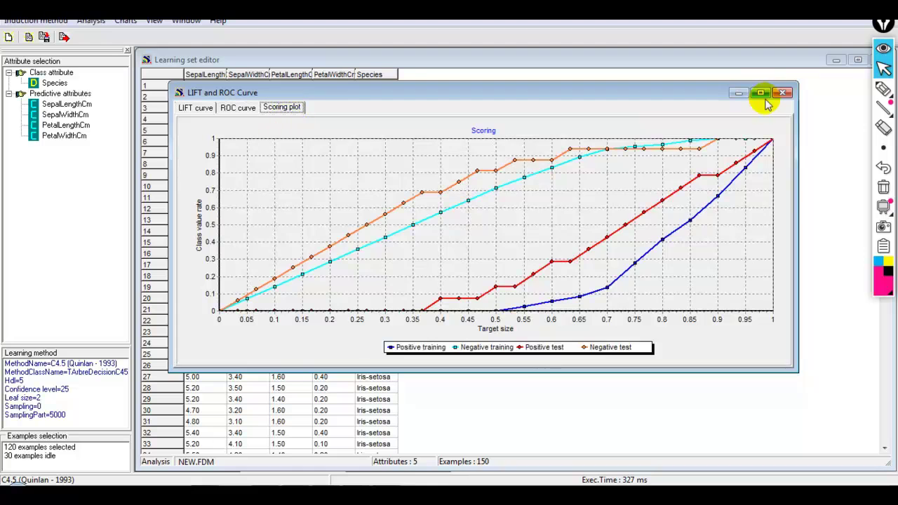
left_click(785, 93)
- Stop the current C4.5 analysis to return the dataset to editing mode
left_click(263, 20)
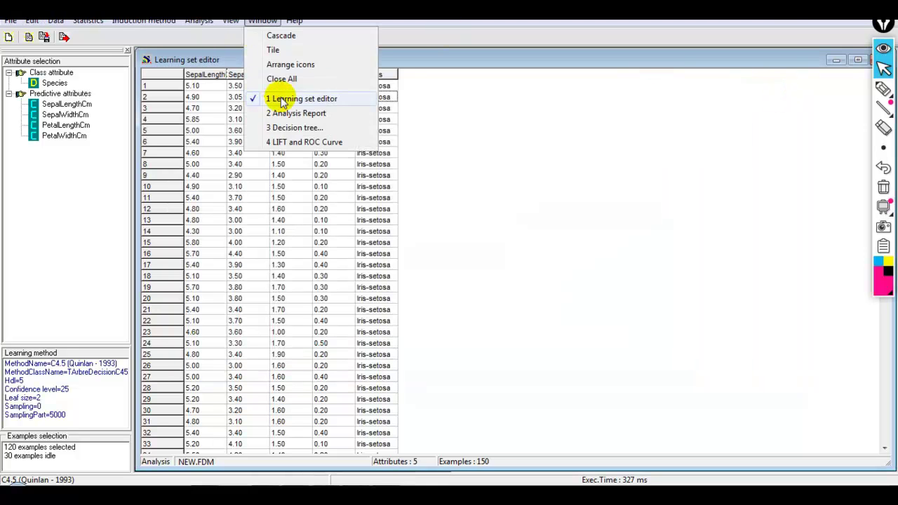
left_click(199, 20)
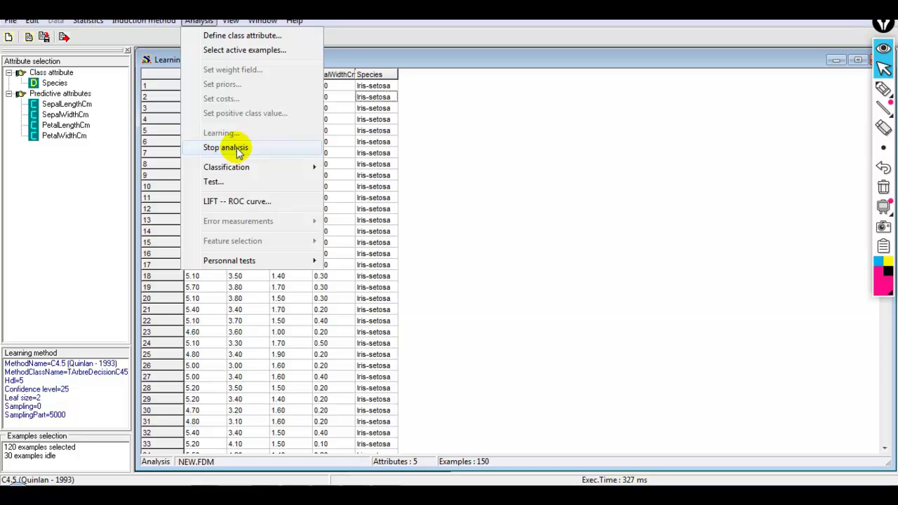
left_click(235, 148)
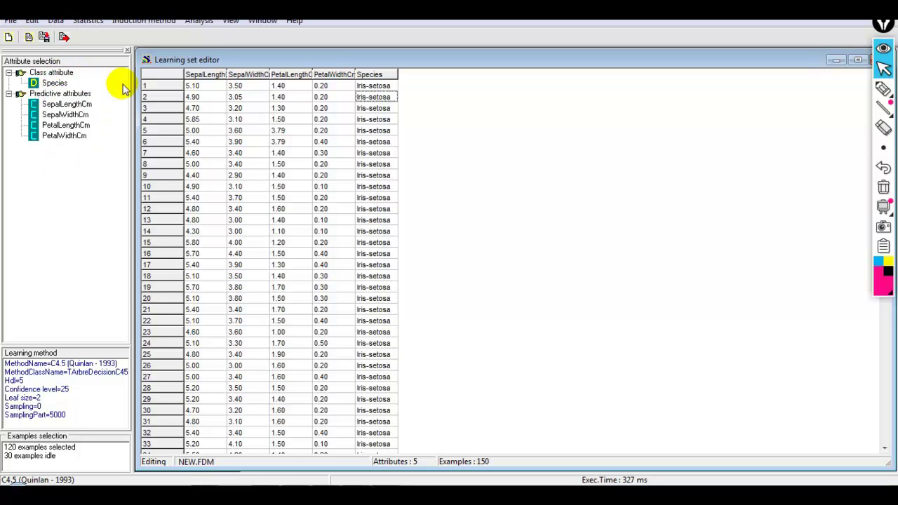
- Compare the neural network methods among the standard induction algorithms and choose Multi-Layer Perceptron as the induction method
left_click(87, 20)
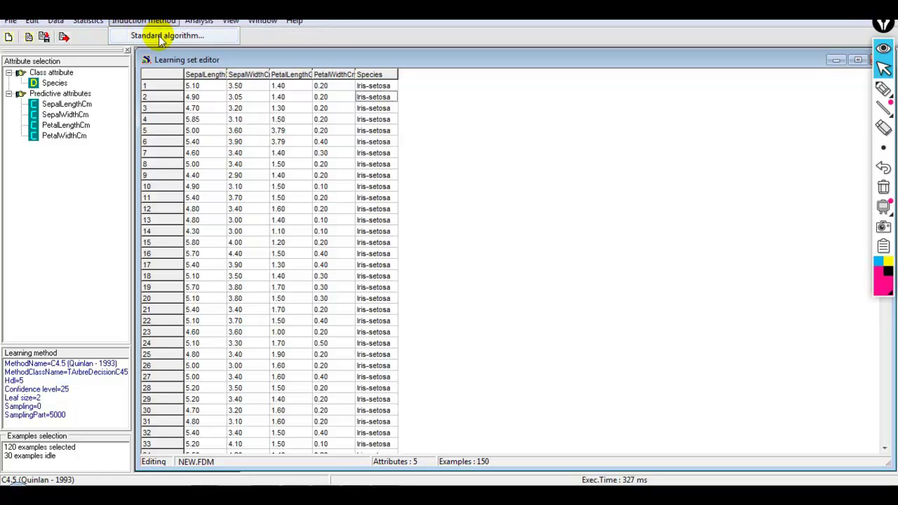
left_click(161, 36)
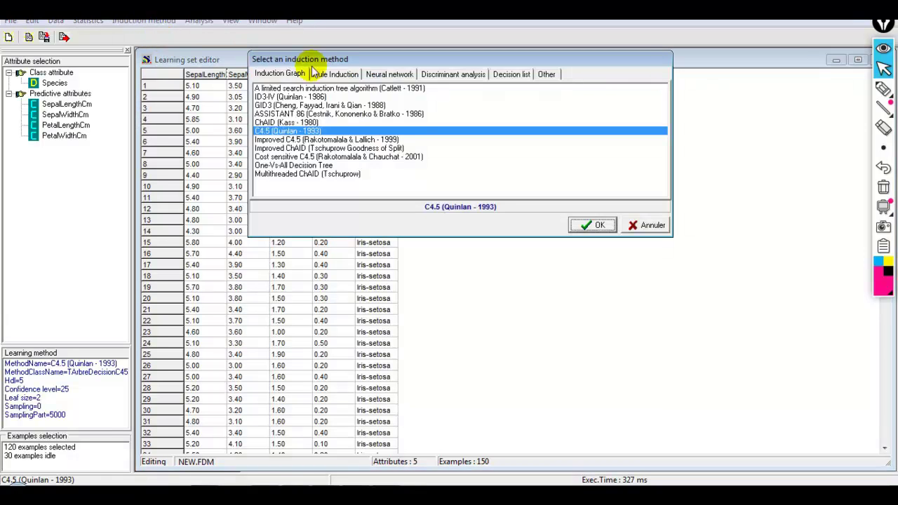
left_click(379, 74)
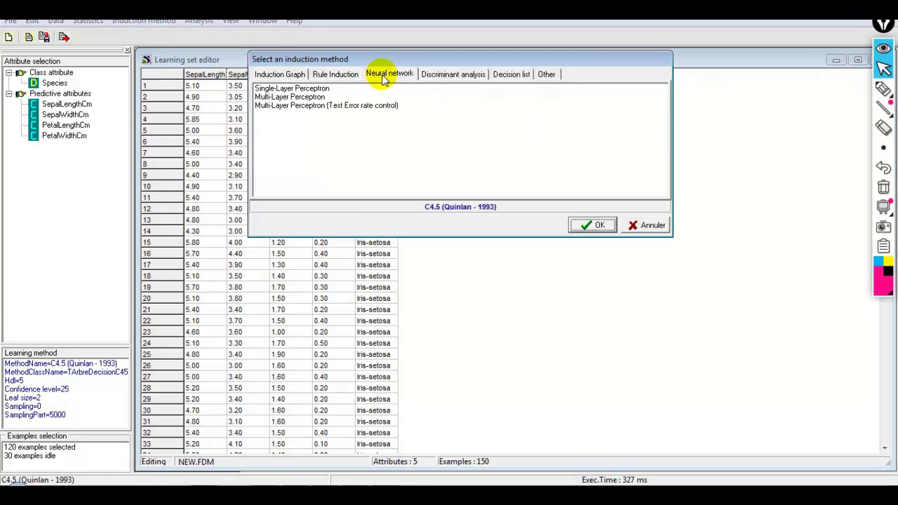
left_click(302, 88)
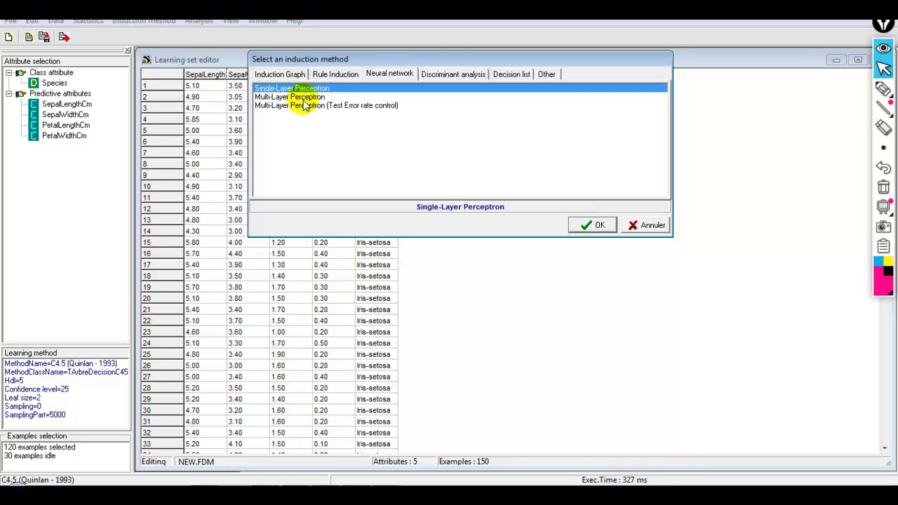
left_click(303, 97)
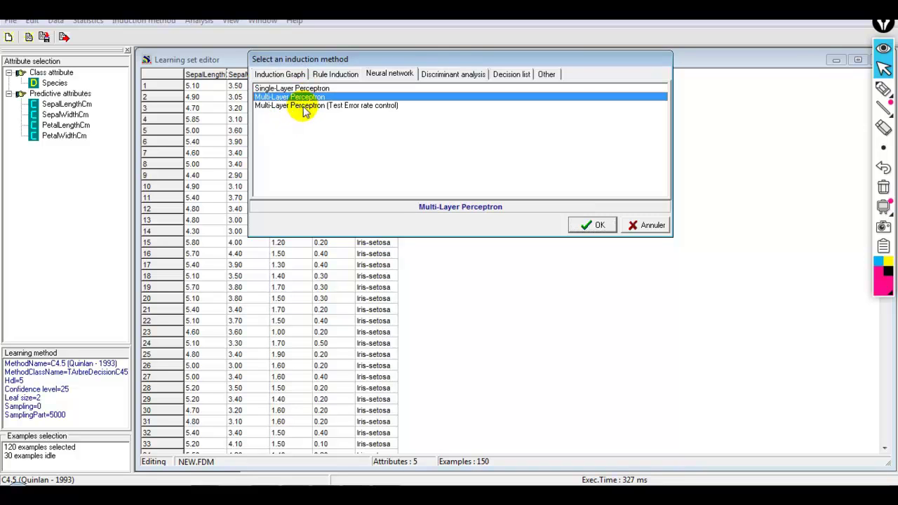
left_click(304, 107)
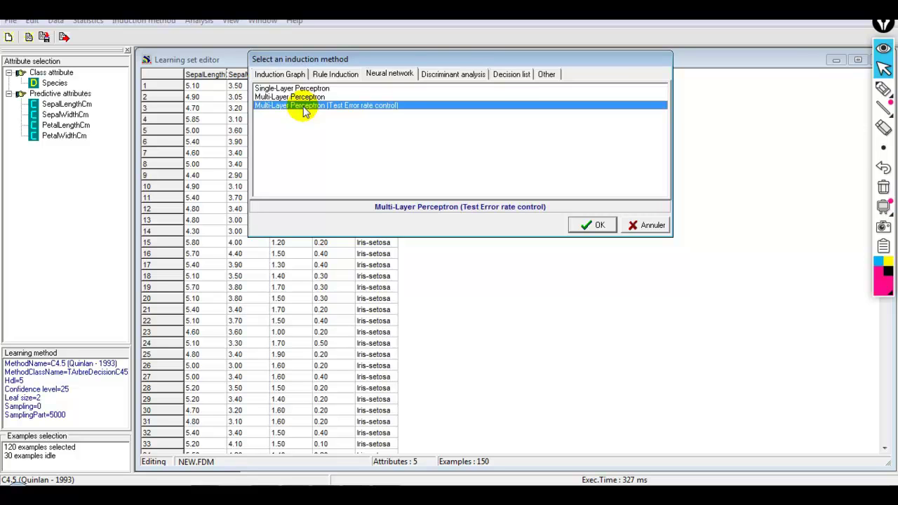
left_click(300, 97)
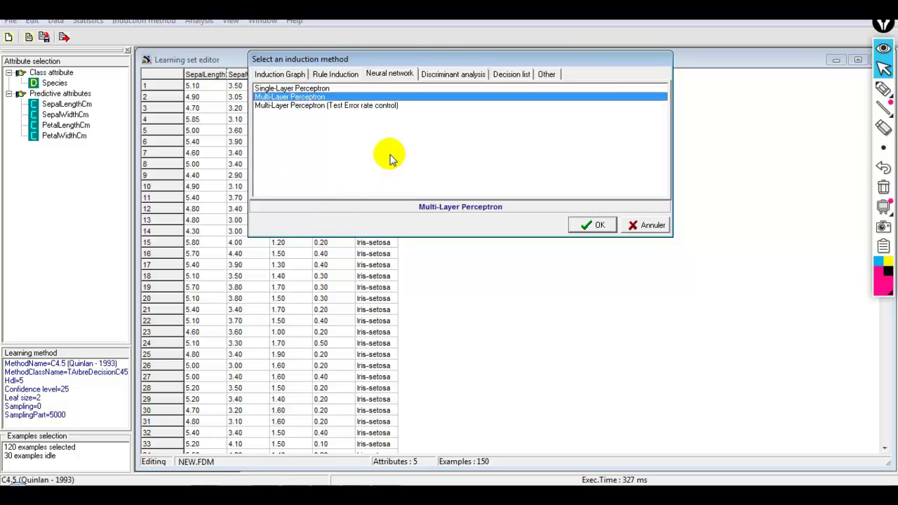
left_click(310, 89)
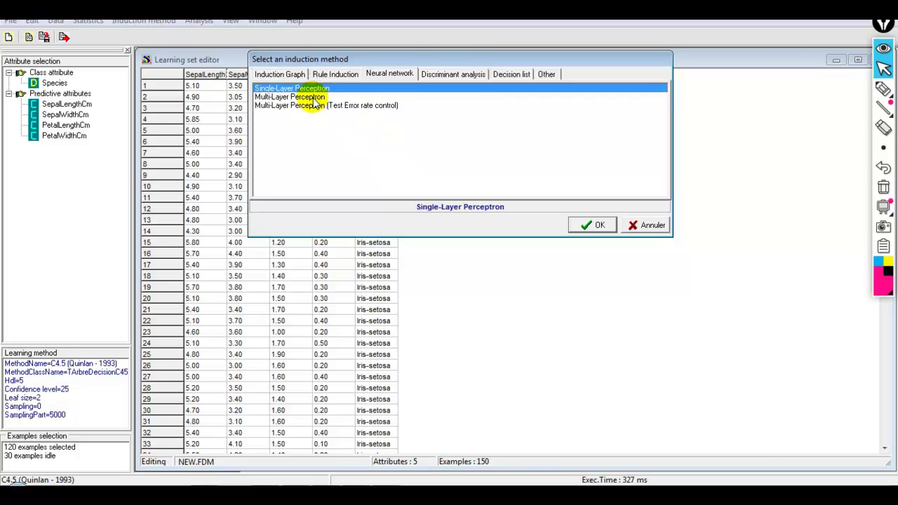
left_click(313, 97)
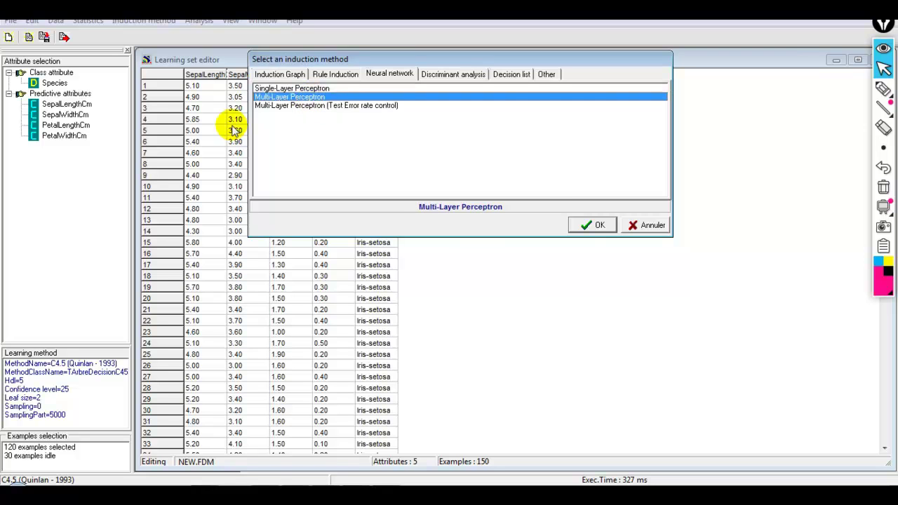
left_click(597, 224)
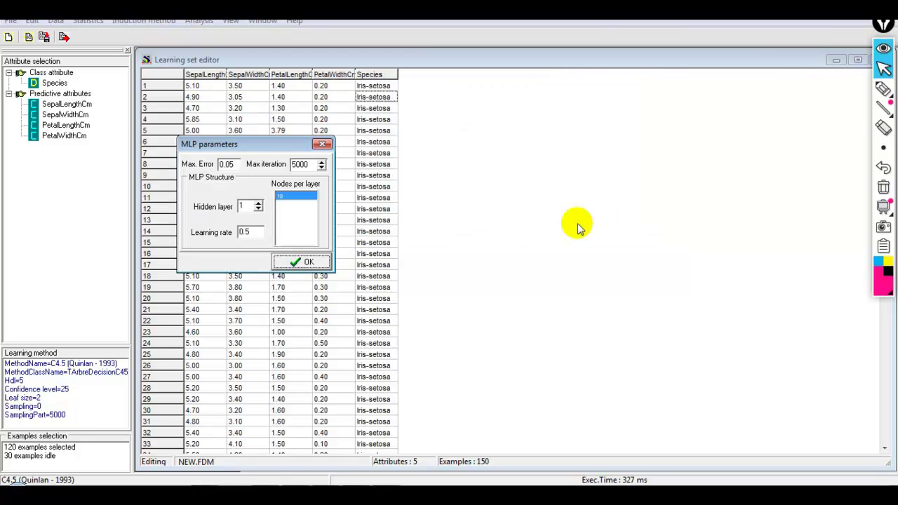
- Set the MLP parameters to max iteration 100 and 3 hidden layers, keeping learning rate 0.5 and max error 0.05
left_click_drag(275, 143, 502, 113)
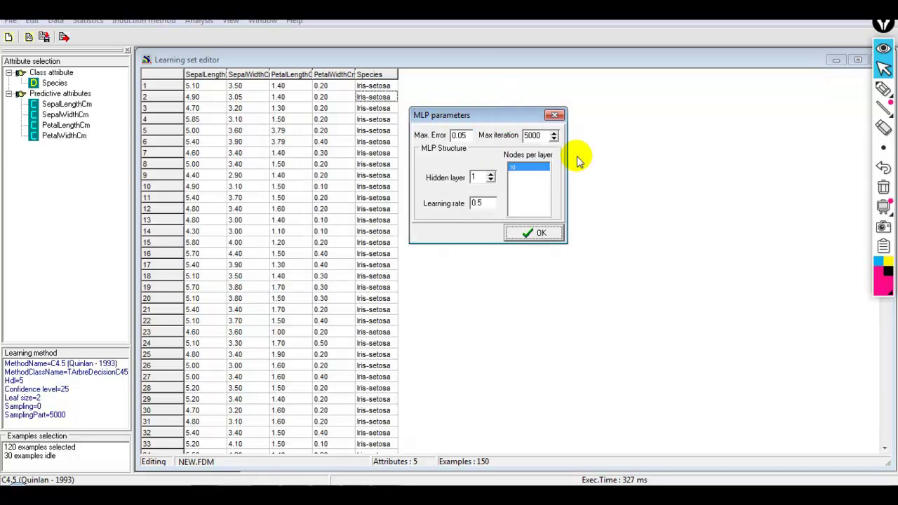
left_click(538, 135)
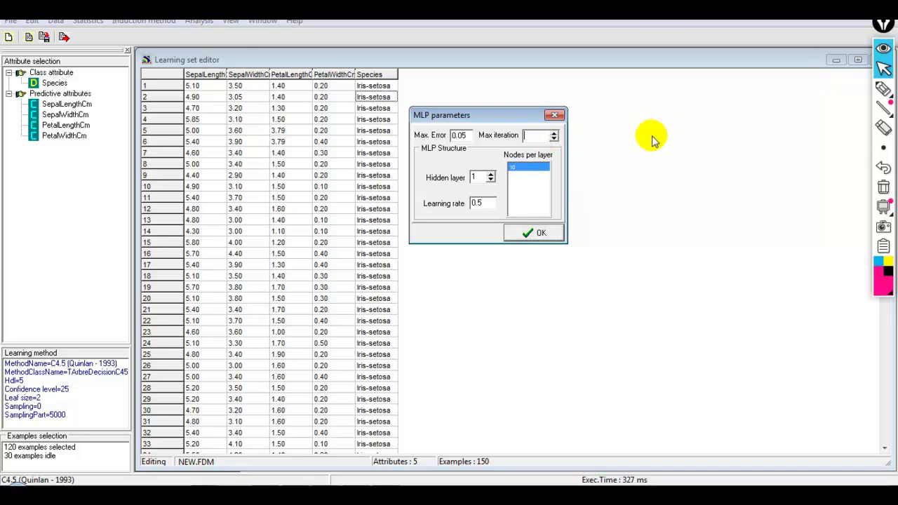
type("100")
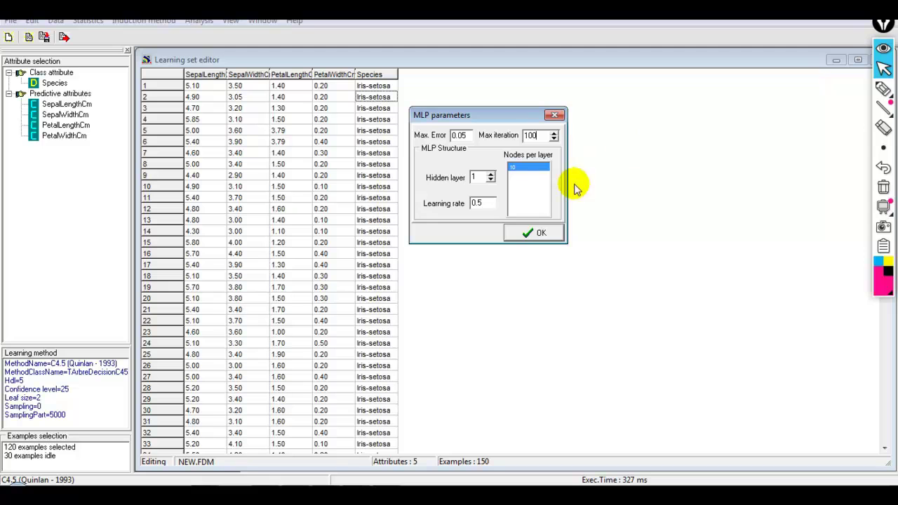
left_click(491, 174)
left_click(492, 174)
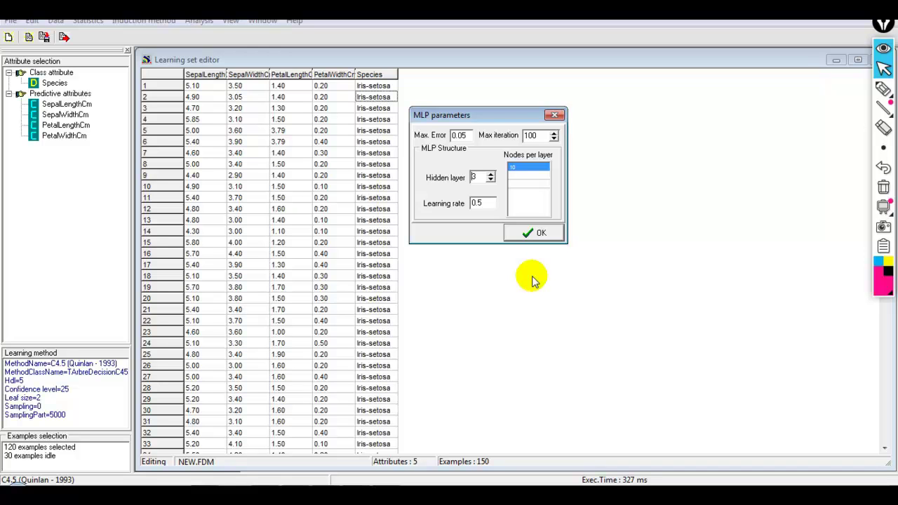
left_click(483, 203)
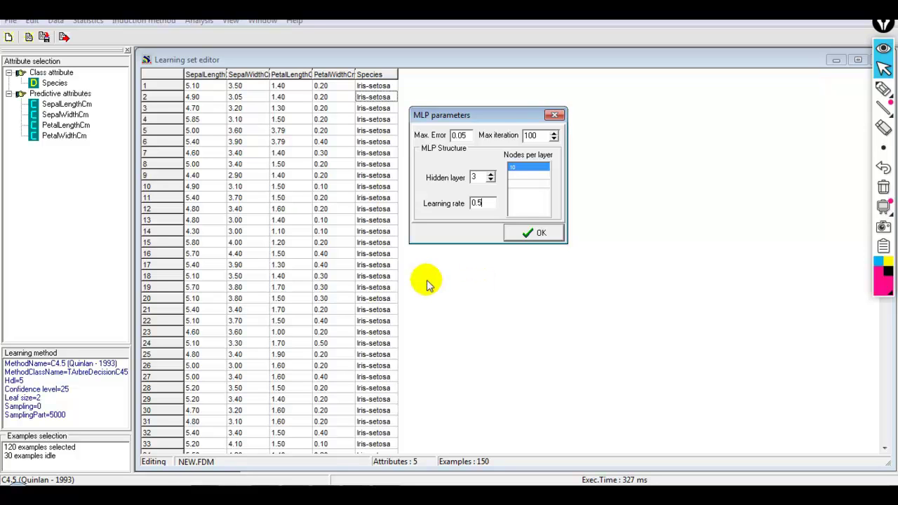
left_click(537, 233)
- Run the learning with the Multi-Layer Perceptron, review the error rate, confusion matrix and network architecture, and stop the analysis
left_click(199, 20)
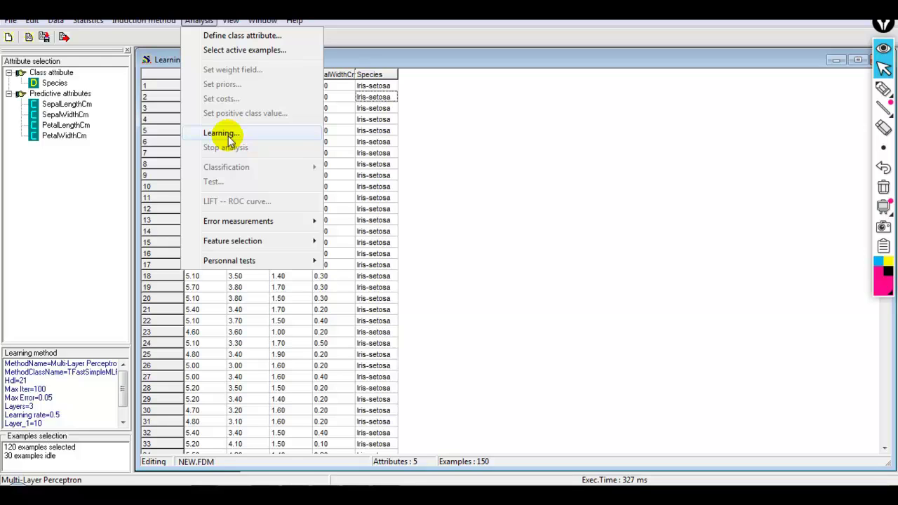
left_click(226, 135)
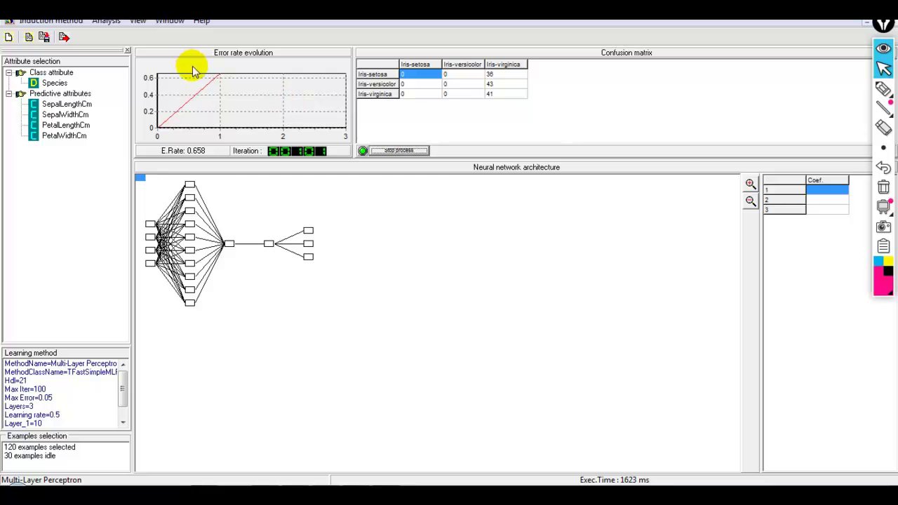
left_click(105, 20)
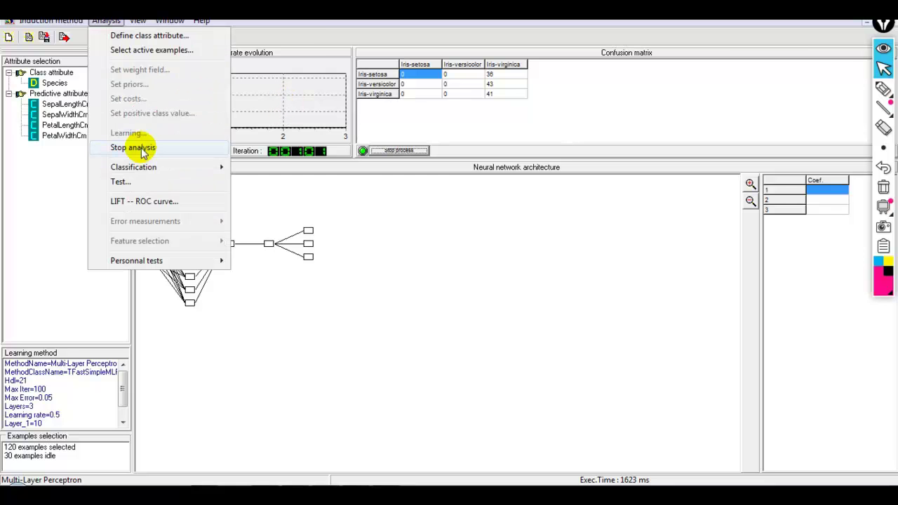
left_click(133, 148)
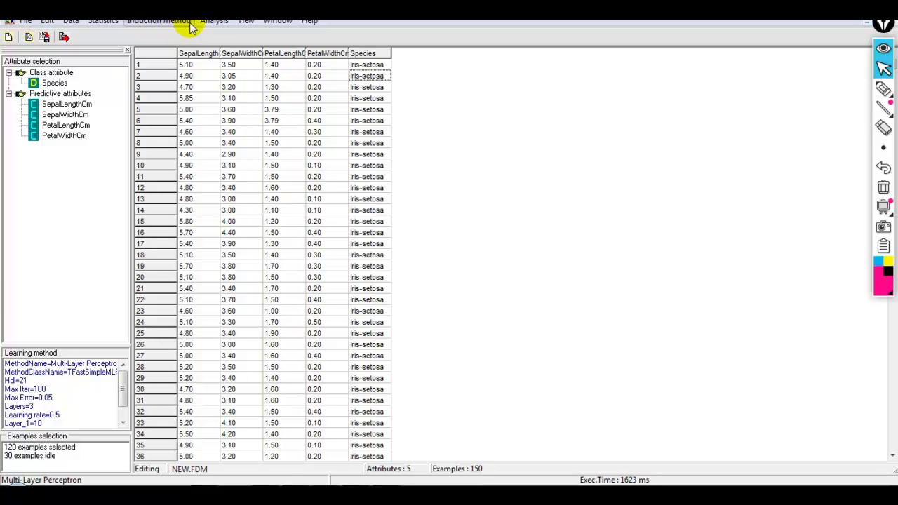
- Reselect Multi-Layer Perceptron as the induction method with max error 0.05, max iteration 5000, 2 hidden layers and learning rate 0.5
left_click(147, 21)
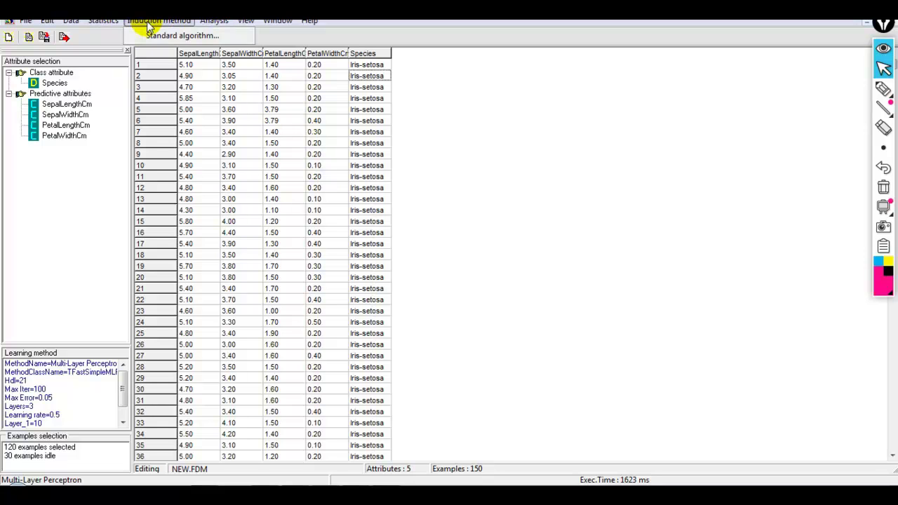
left_click(165, 39)
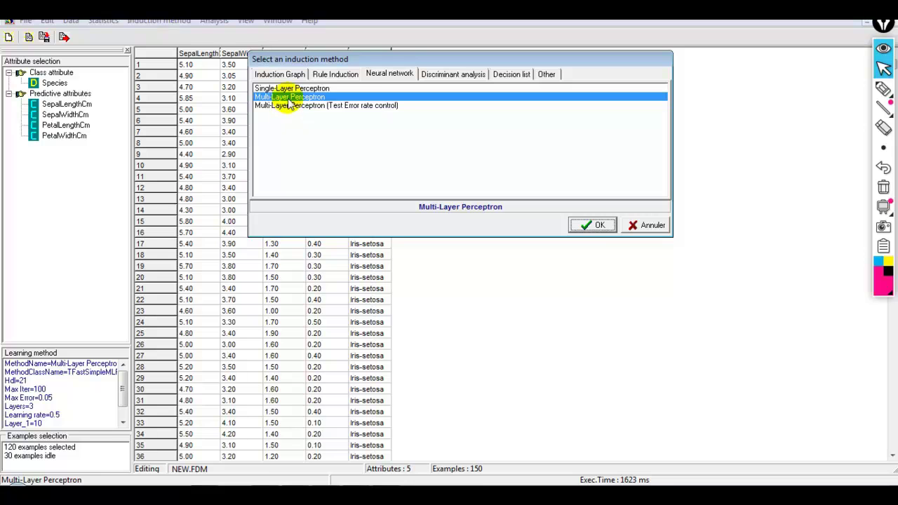
left_click(593, 226)
left_click_drag(261, 140, 470, 148)
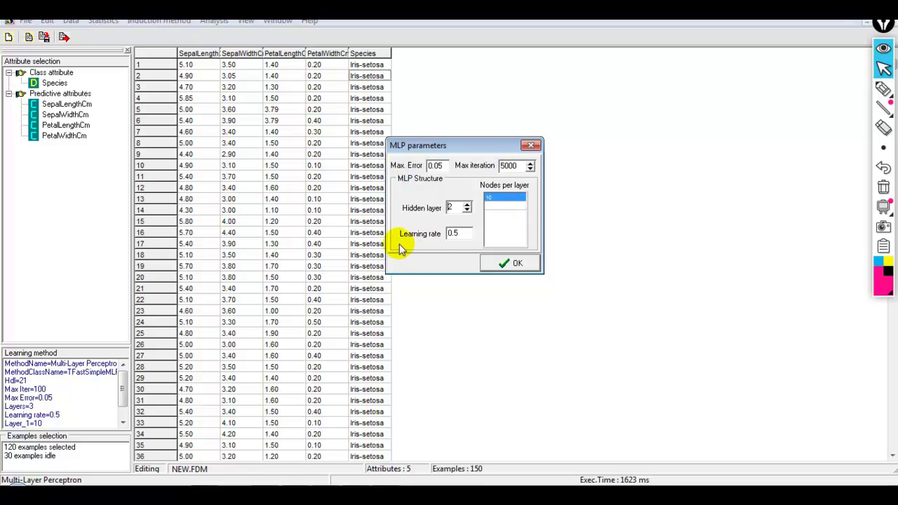
left_click(514, 265)
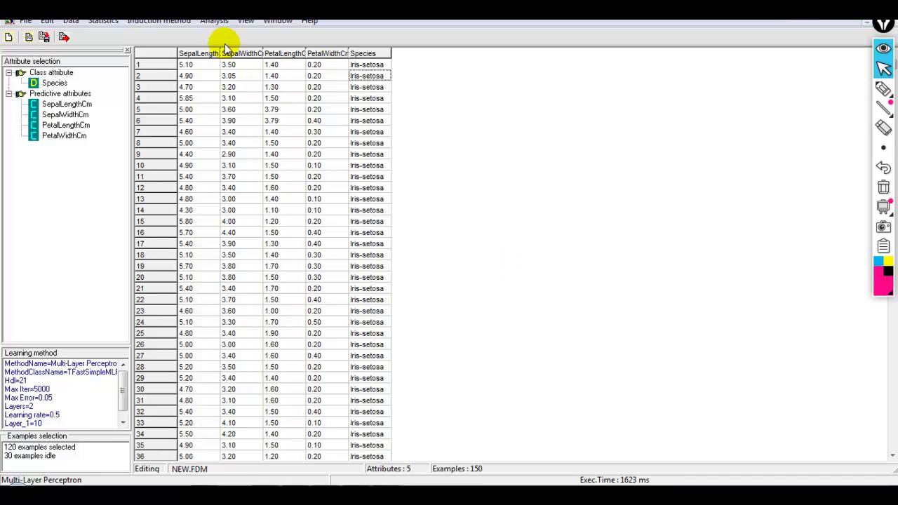
- Train the Multi-Layer Perceptron, test it on the inactive examples of the database, and review and close the test confusion matrix
left_click(217, 23)
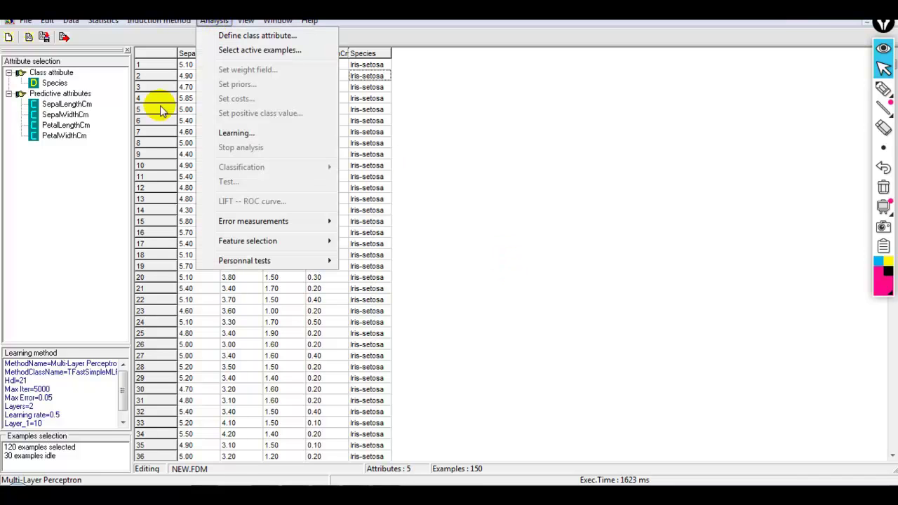
left_click(237, 133)
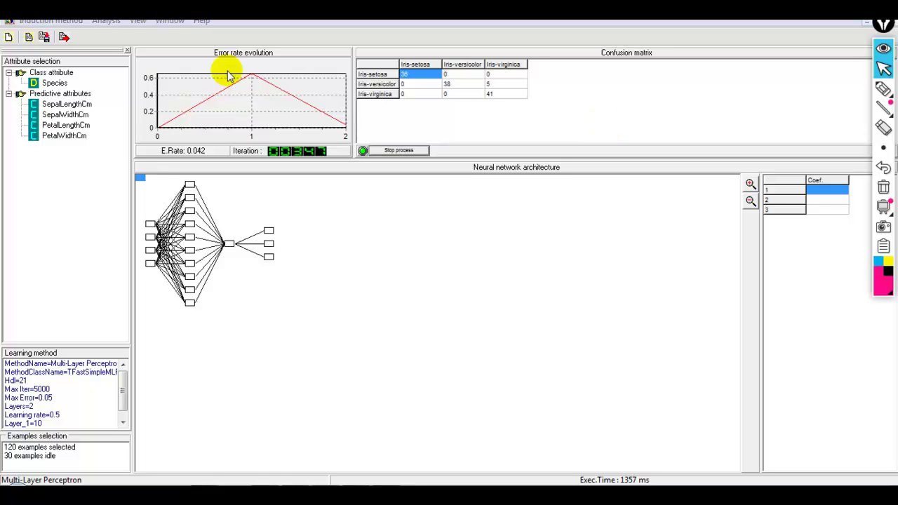
left_click(106, 22)
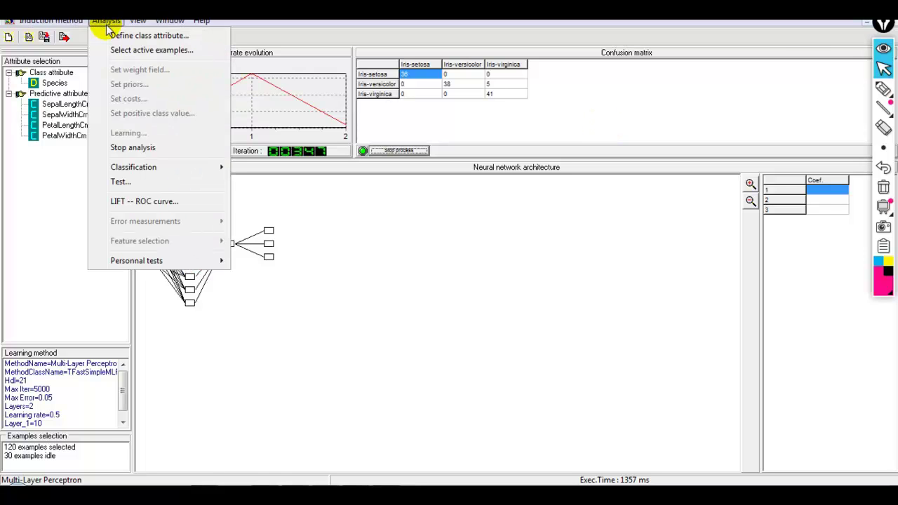
left_click(121, 182)
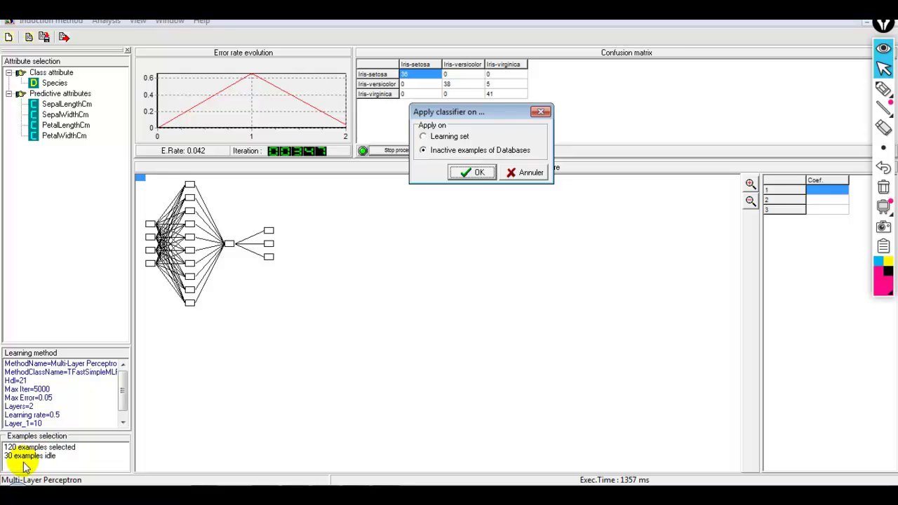
left_click(476, 174)
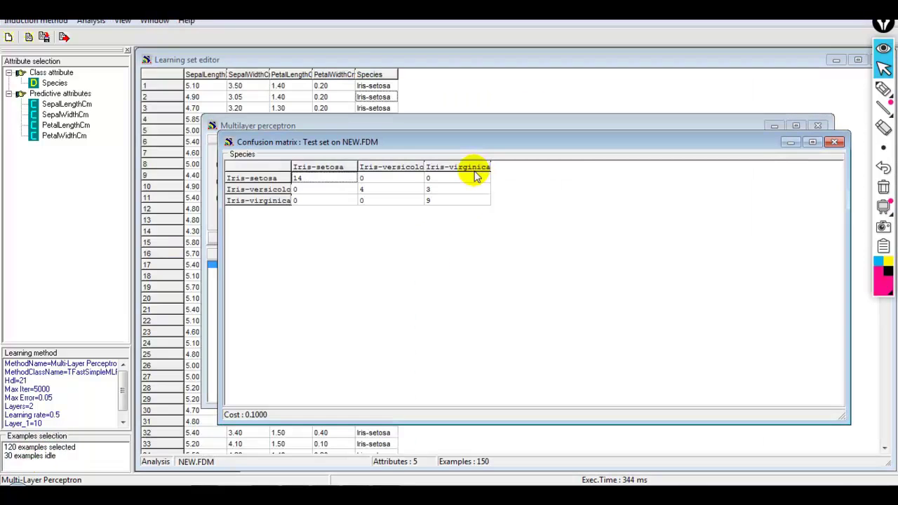
left_click_drag(463, 143, 433, 92)
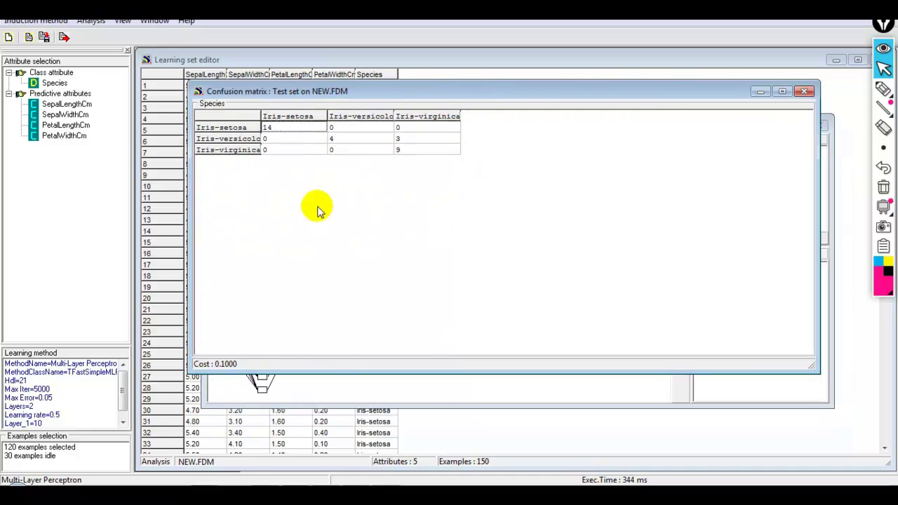
key("ctrl+F4")
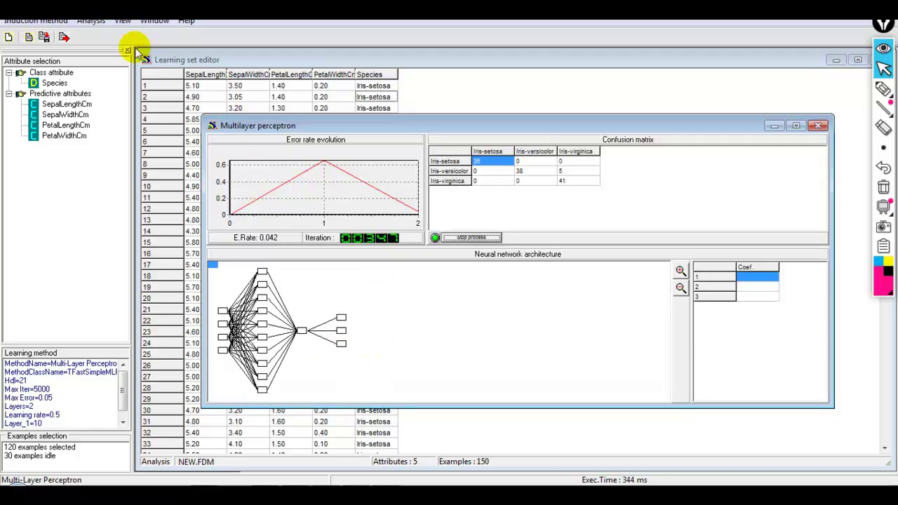
- Look through the open analysis windows, from the learning set editor back to the Multilayer perceptron results
left_click(155, 21)
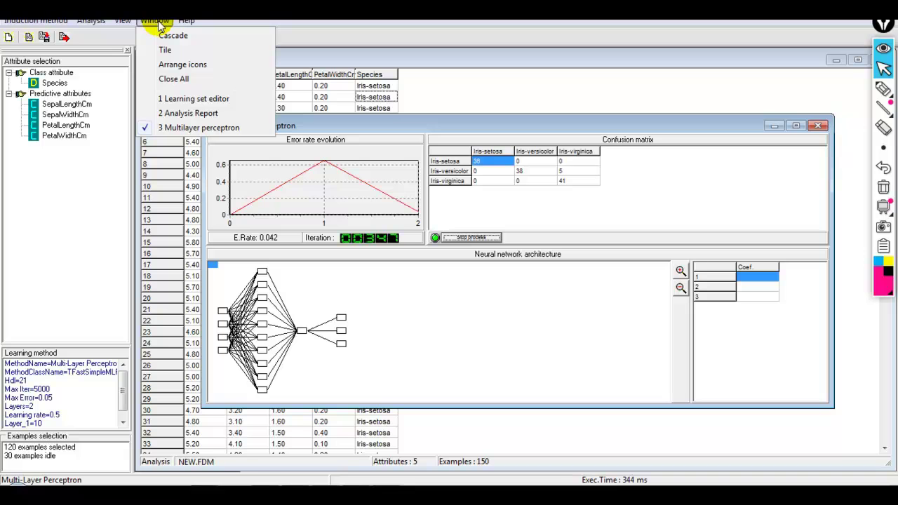
left_click(194, 99)
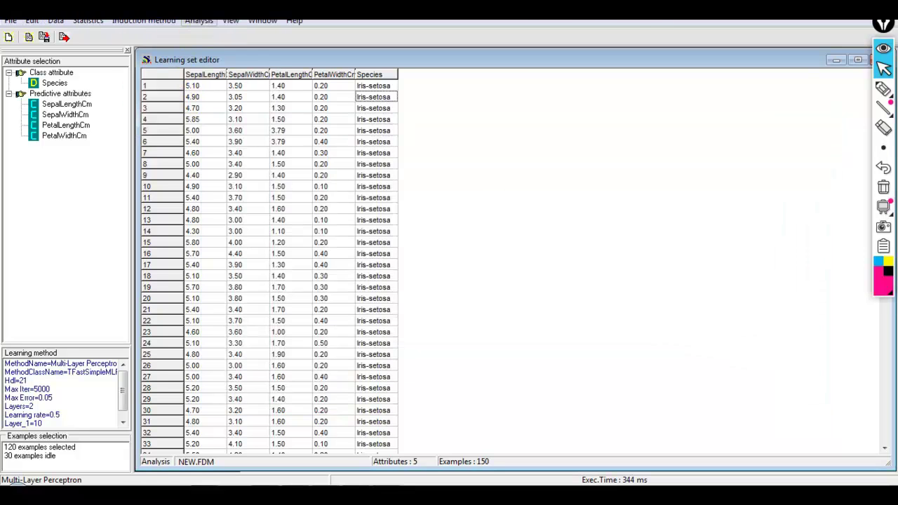
left_click(262, 20)
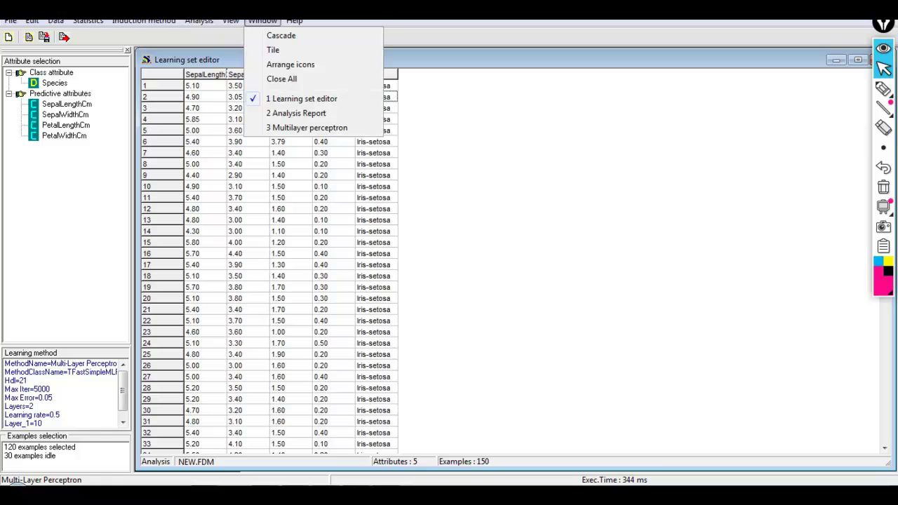
left_click(253, 36)
left_click_drag(737, 200, 716, 133)
left_click(733, 76)
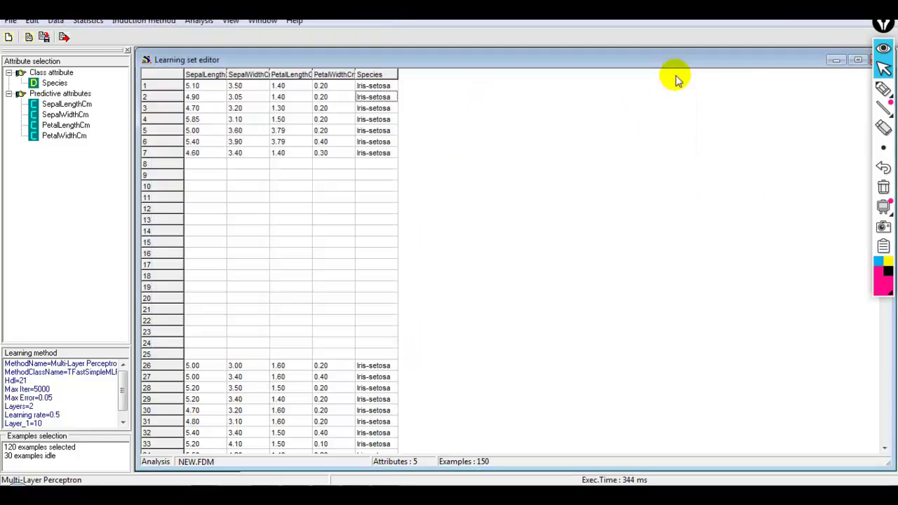
left_click(261, 21)
left_click(287, 129)
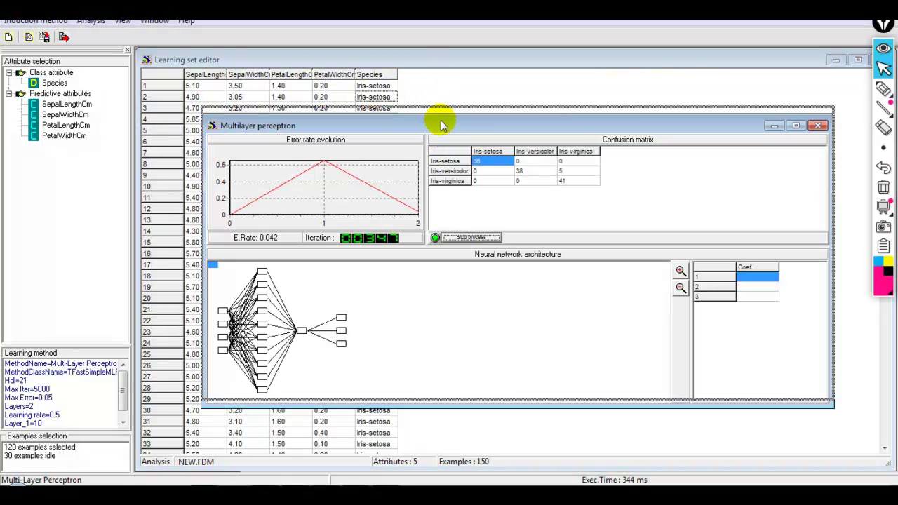
left_click_drag(441, 120, 441, 79)
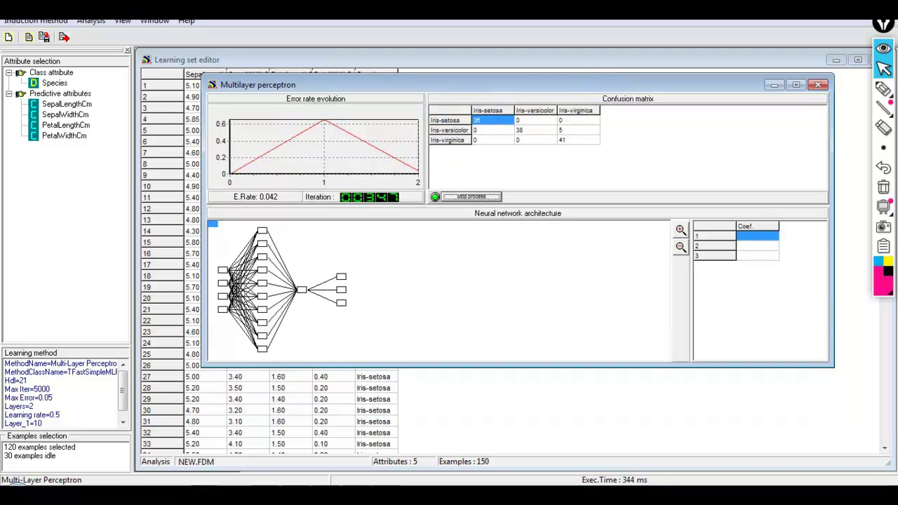
- Plot the LIFT and ROC curves for Iris-setosa with PetalWidthCm as ranking attribute, and view the LIFT, ROC and scoring plots
left_click(95, 21)
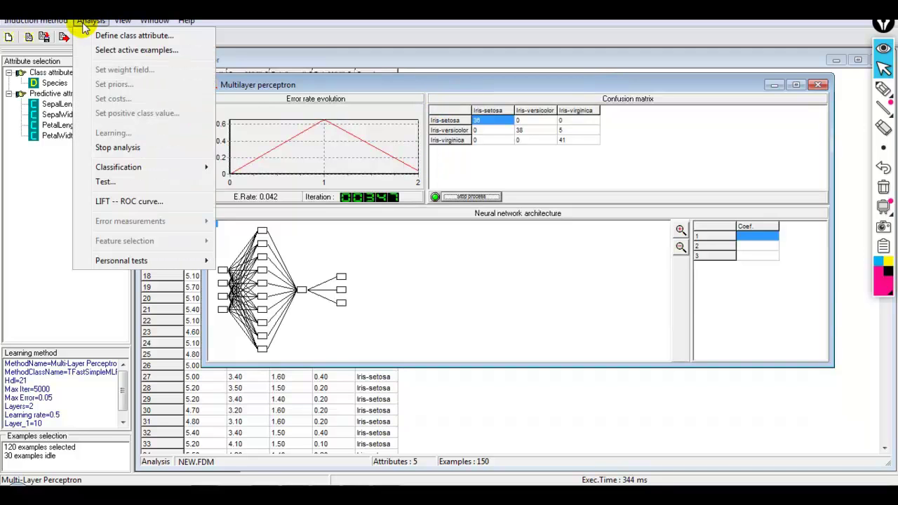
left_click(136, 208)
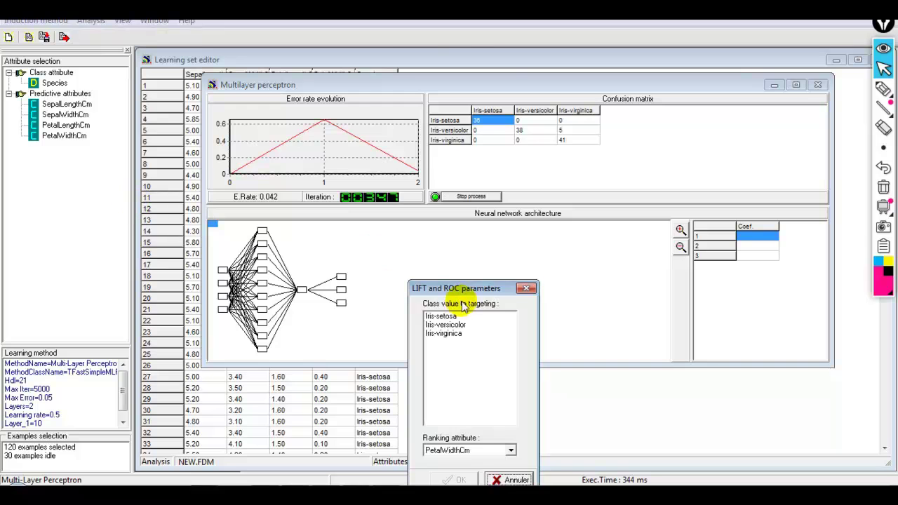
left_click(413, 68)
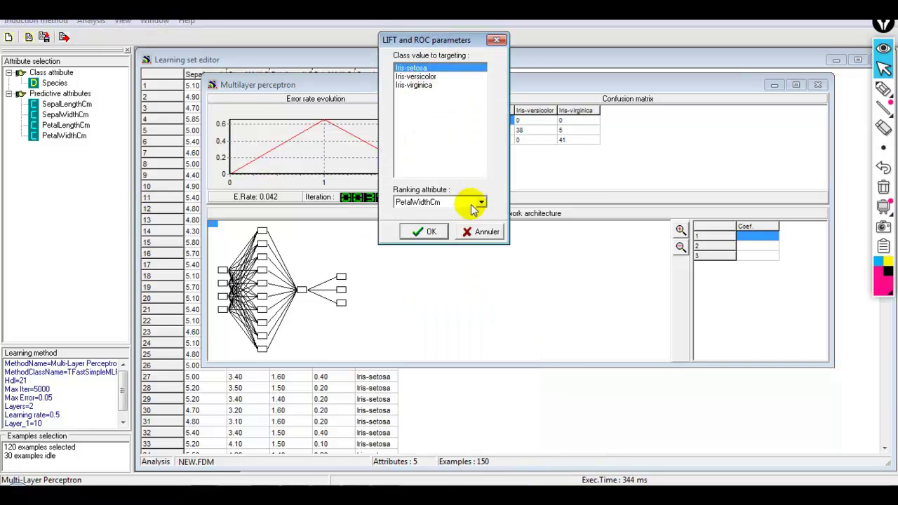
left_click(425, 232)
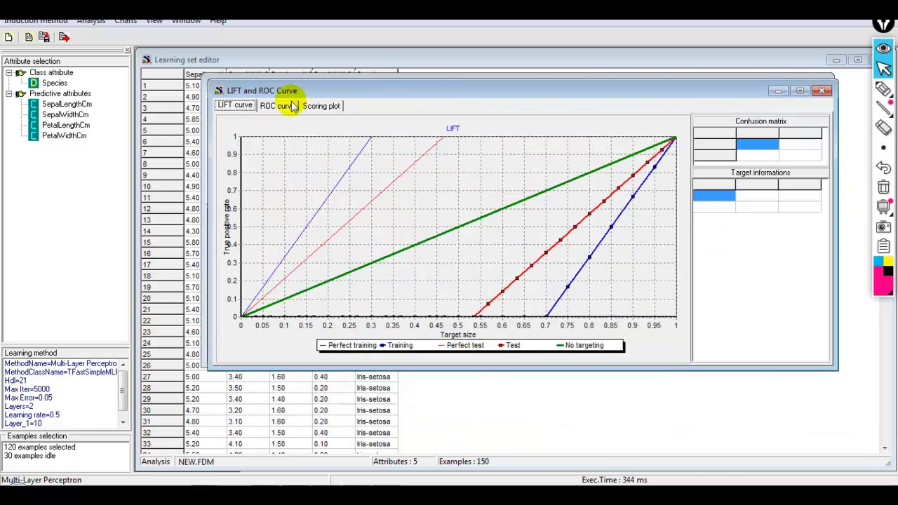
left_click(282, 105)
left_click(321, 105)
left_click(245, 109)
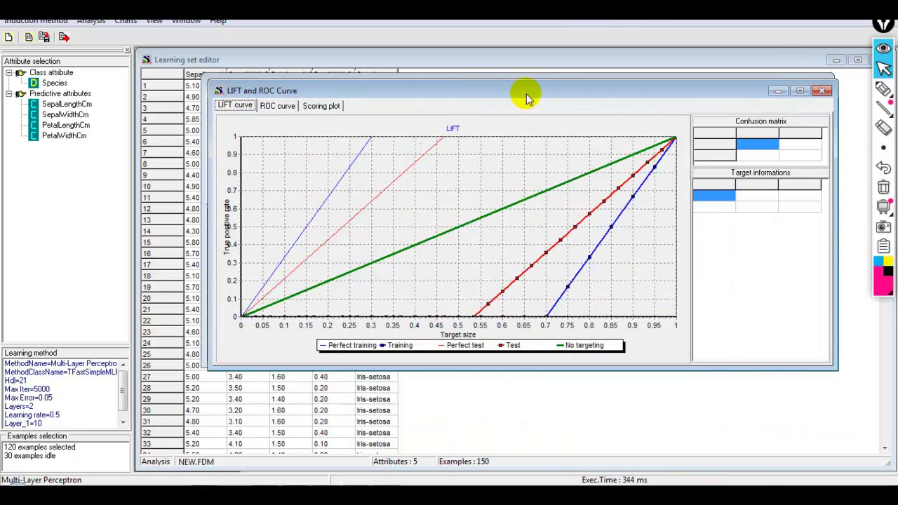
- Close the LIFT and ROC charts and stop the Multi-Layer Perceptron analysis
left_click(822, 91)
left_click(198, 21)
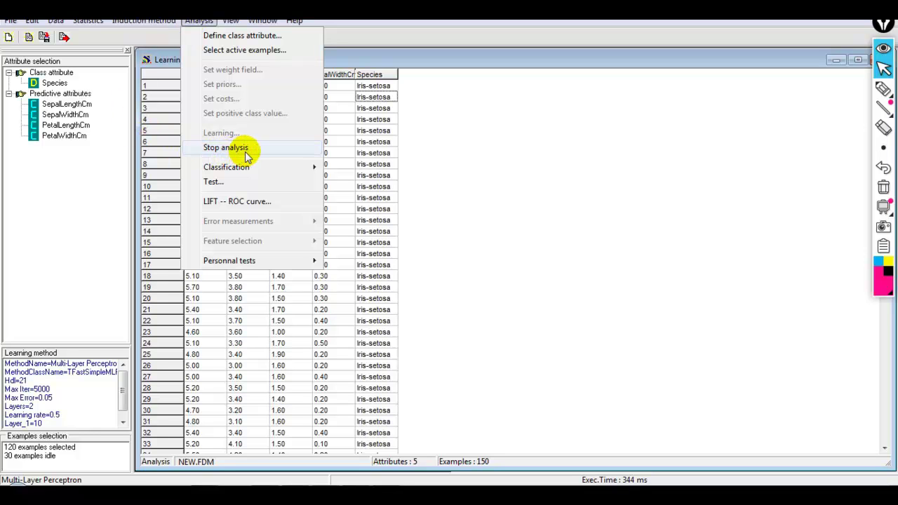
left_click(226, 147)
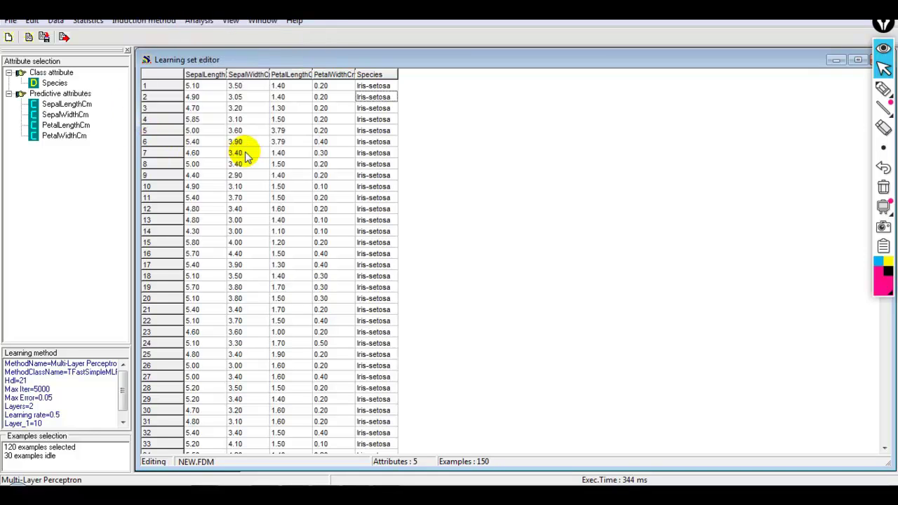